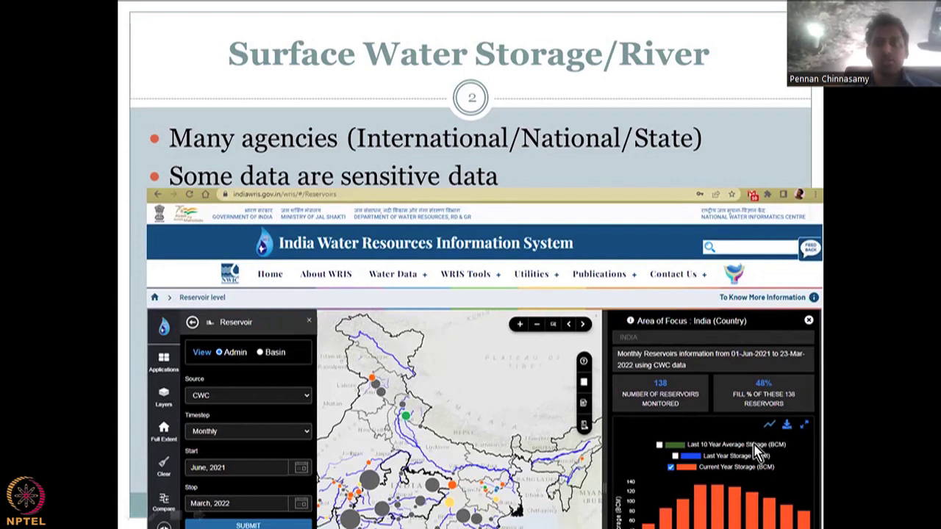
# Step: Switch to the India-WRIS website and open the MI Tanks data under Surface Water storage
pyautogui.hotkey('alt', 'Tab')
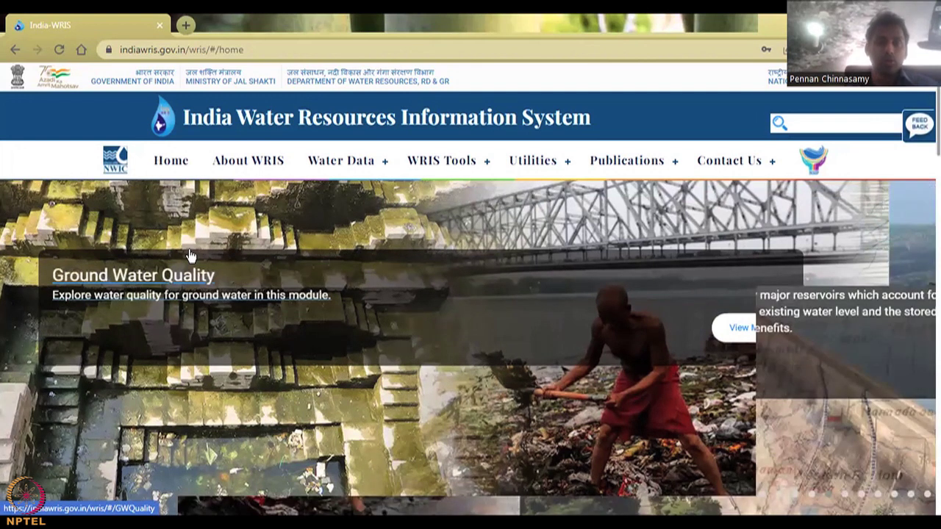
pyautogui.click(347, 164)
pyautogui.click(342, 191)
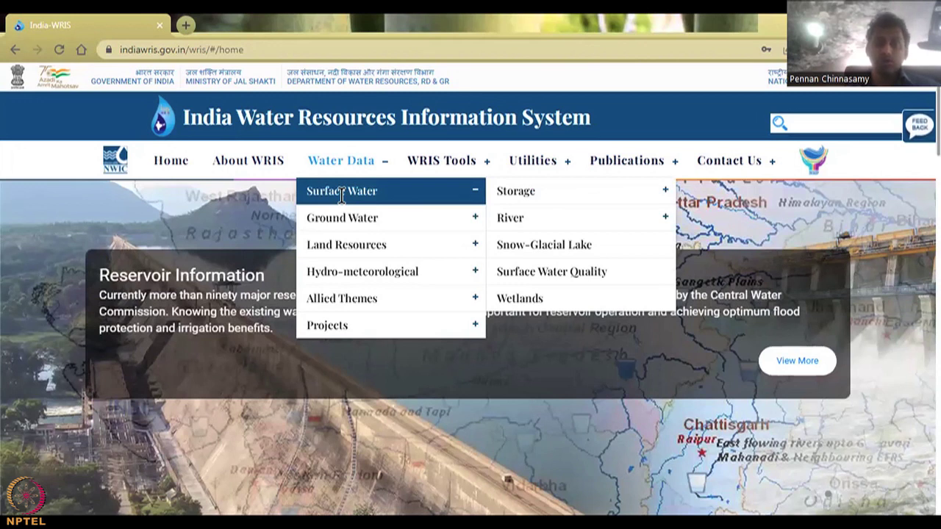
pyautogui.click(342, 217)
pyautogui.moveTo(555, 219)
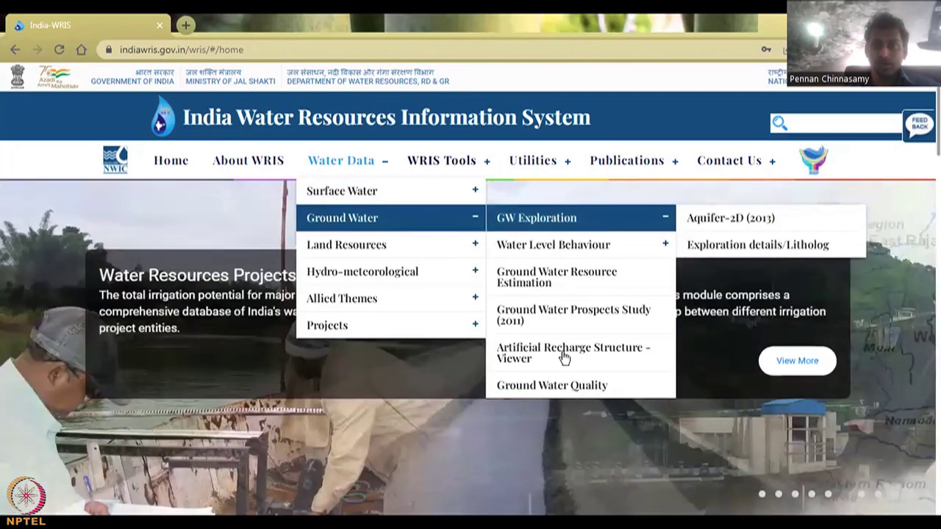
pyautogui.moveTo(358, 272)
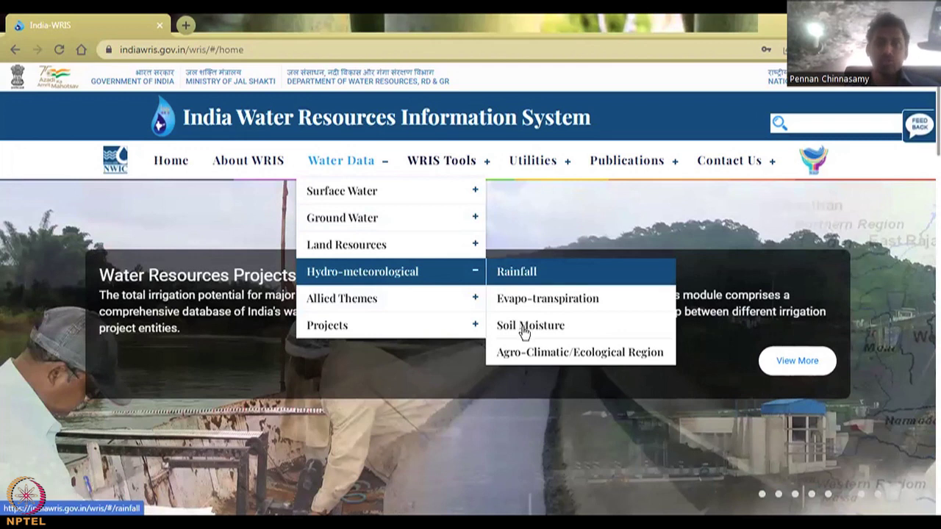
pyautogui.moveTo(323, 190)
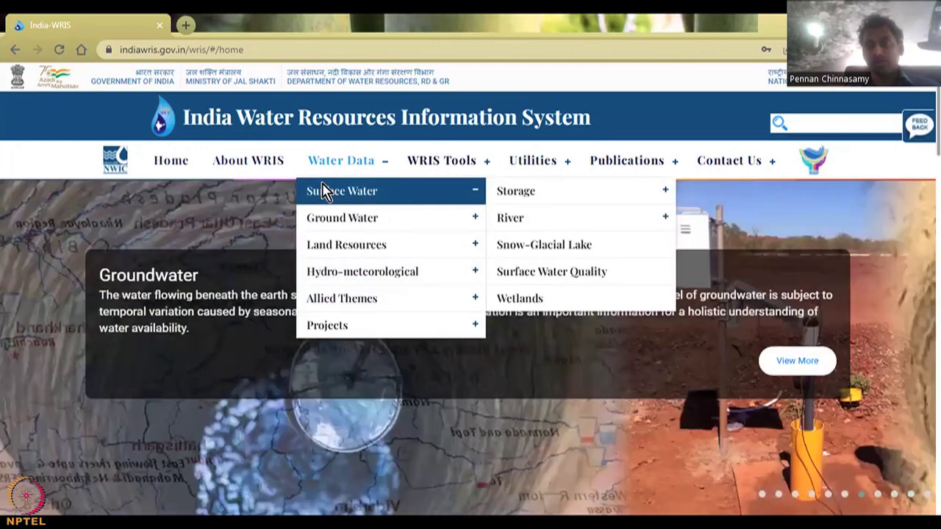
pyautogui.moveTo(588, 204)
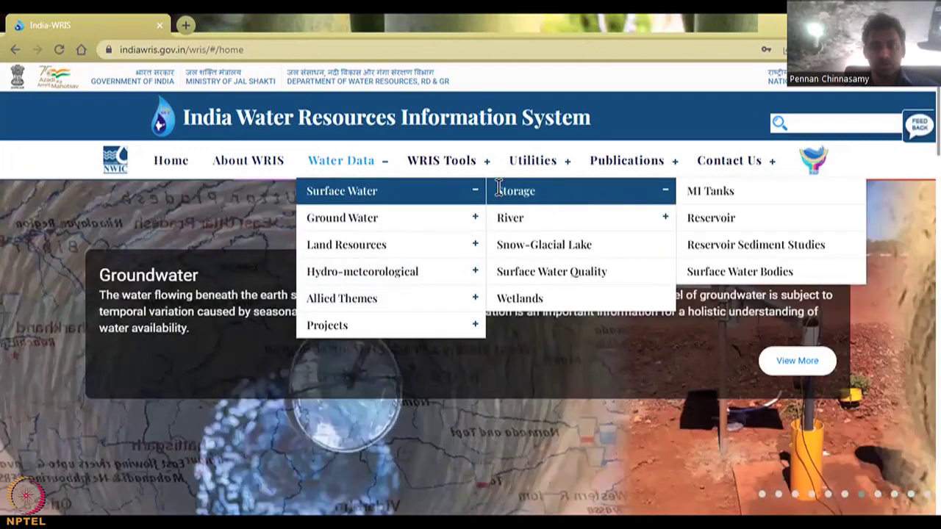
pyautogui.click(733, 197)
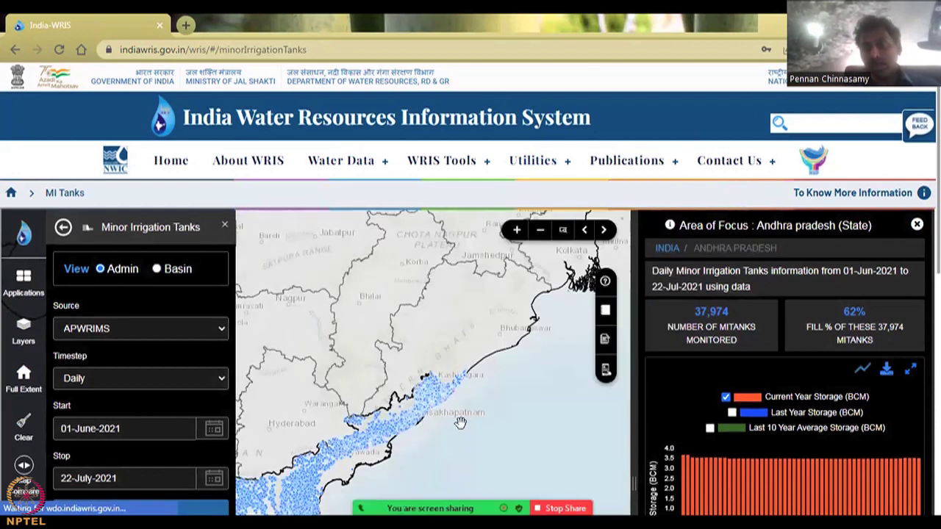
# Step: Add the last 10 year average and last year storage series to the Andhra Pradesh tank chart
pyautogui.scroll(-2, 460, 421)
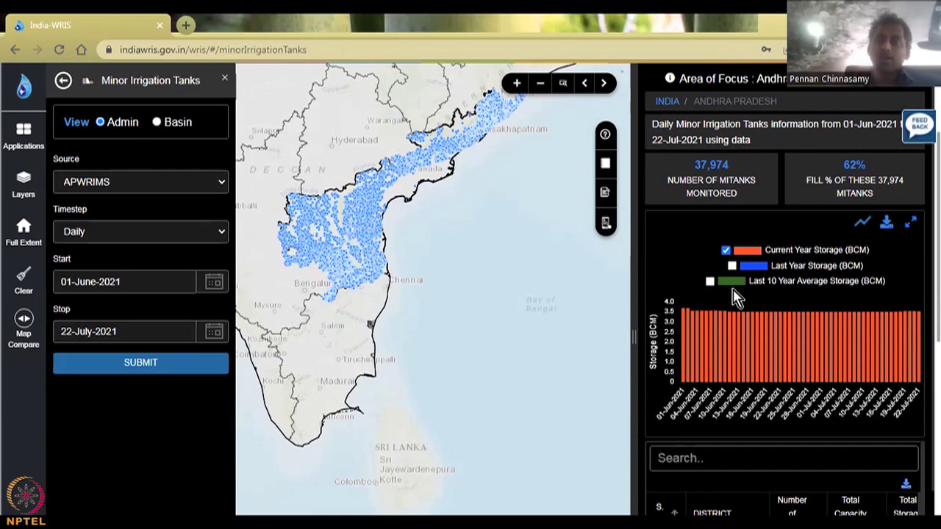
pyautogui.click(709, 282)
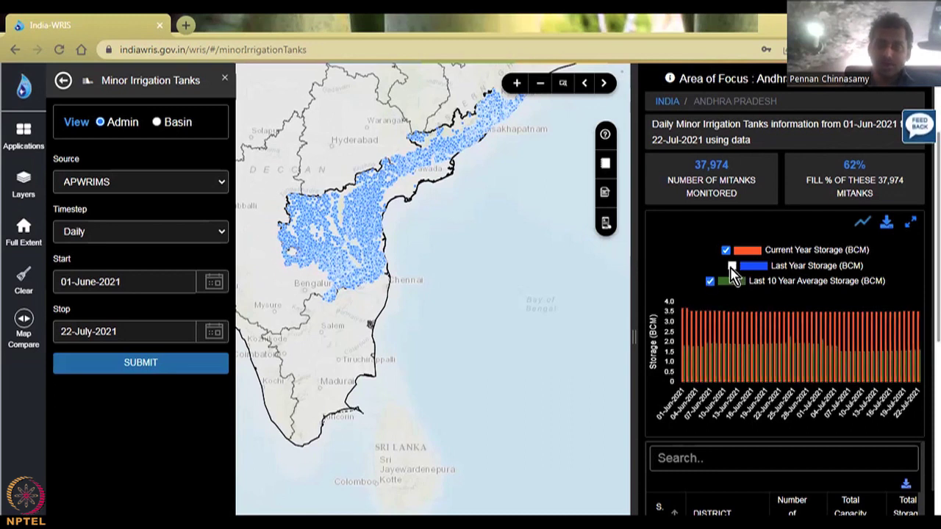
pyautogui.click(731, 266)
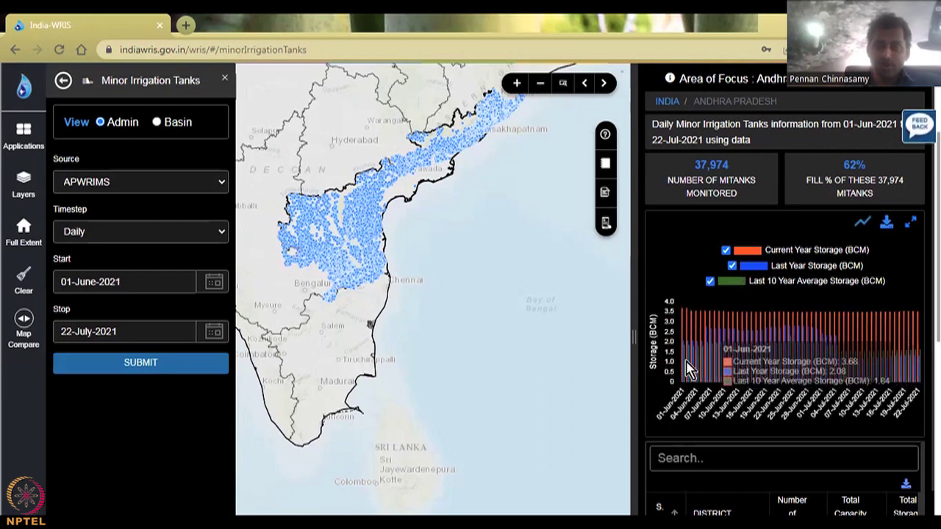
# Step: Remove the 10 year average from the chart so that only current and last year storage are compared
pyautogui.click(726, 250)
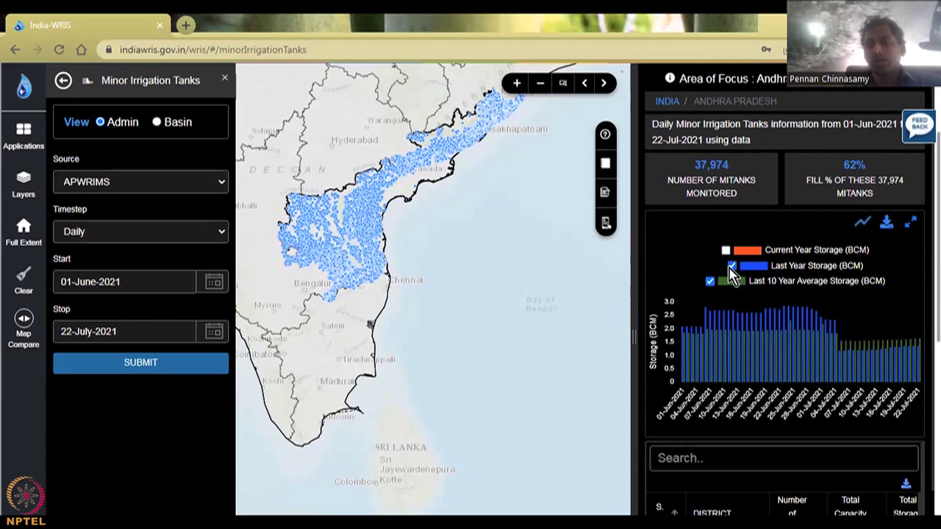
pyautogui.click(710, 282)
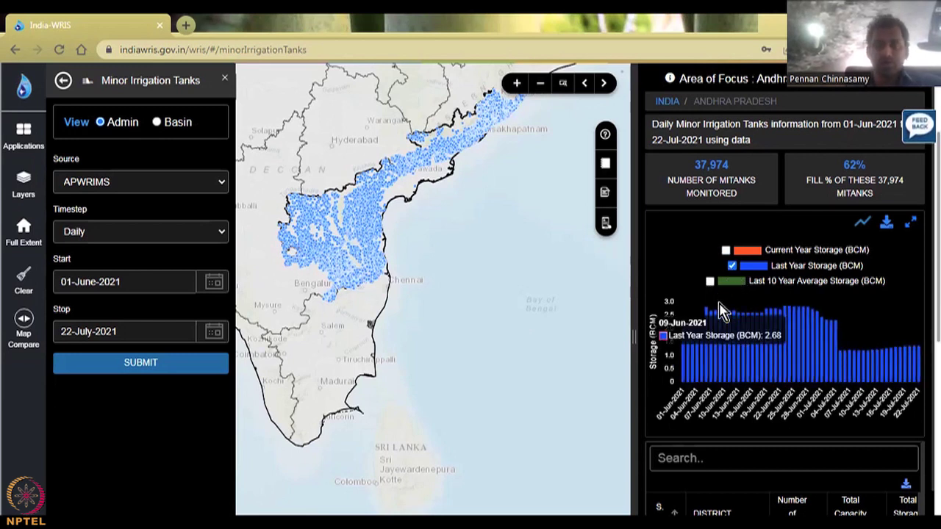
pyautogui.click(726, 251)
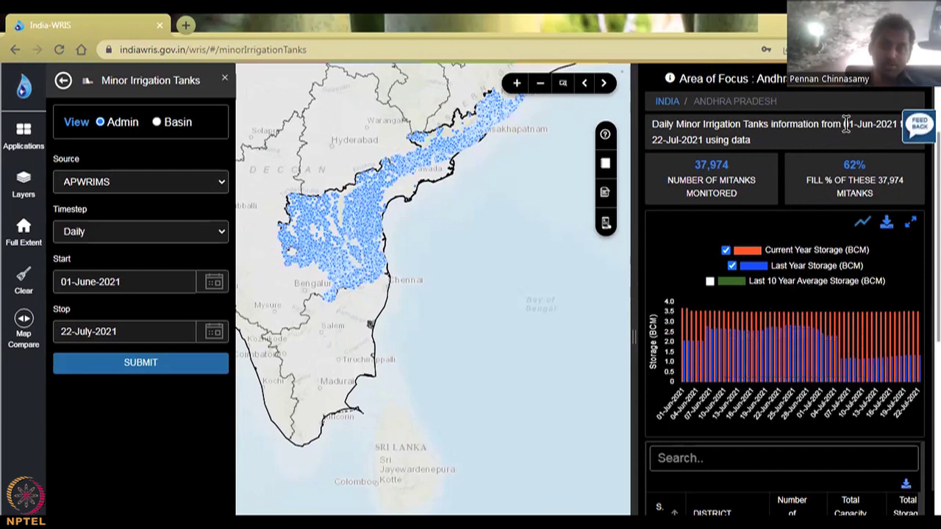
# Step: Examine the reporting period and the district-wise table of minor irrigation tank counts, from Kurnool's figure down to the total
pyautogui.moveTo(846, 124); pyautogui.dragTo(898, 123)
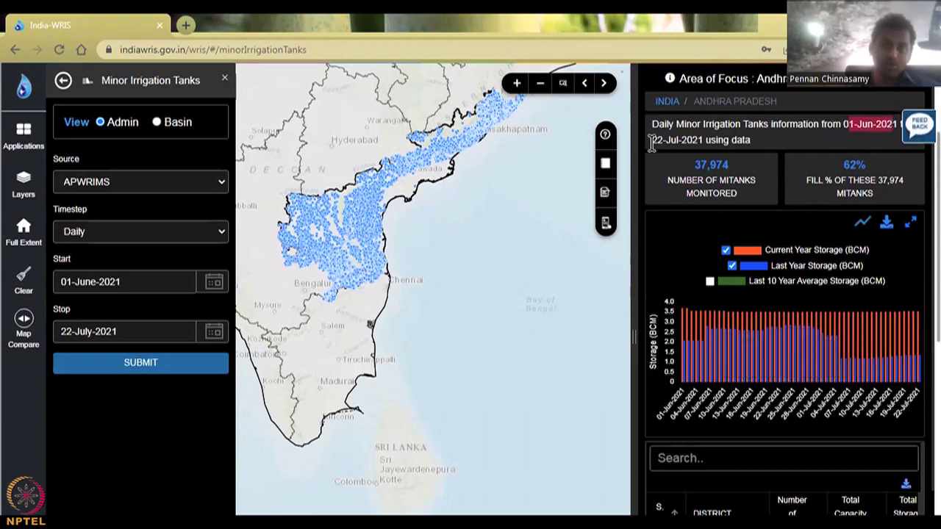
pyautogui.moveTo(651, 140); pyautogui.dragTo(712, 139)
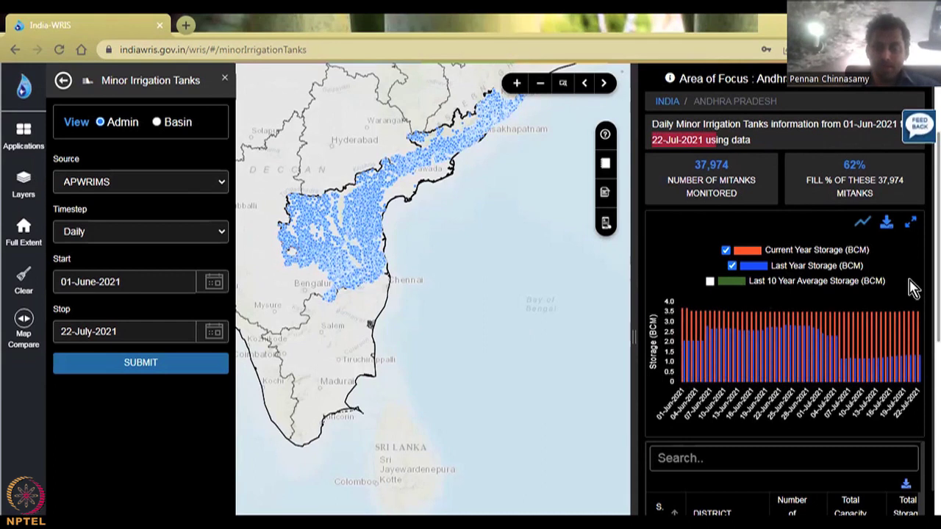
pyautogui.scroll(-2, 909, 287)
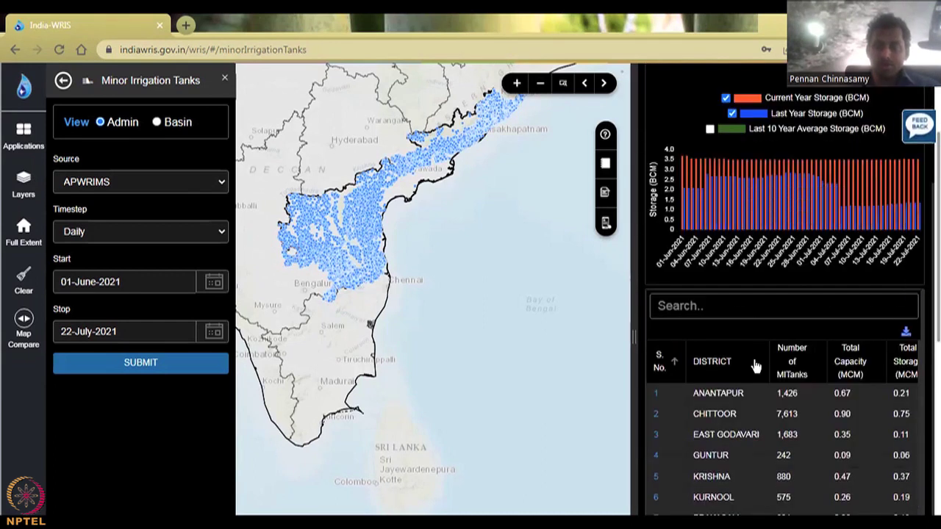
pyautogui.scroll(-1, 746, 441)
pyautogui.scroll(-1, 745, 453)
pyautogui.scroll(2, 720, 162)
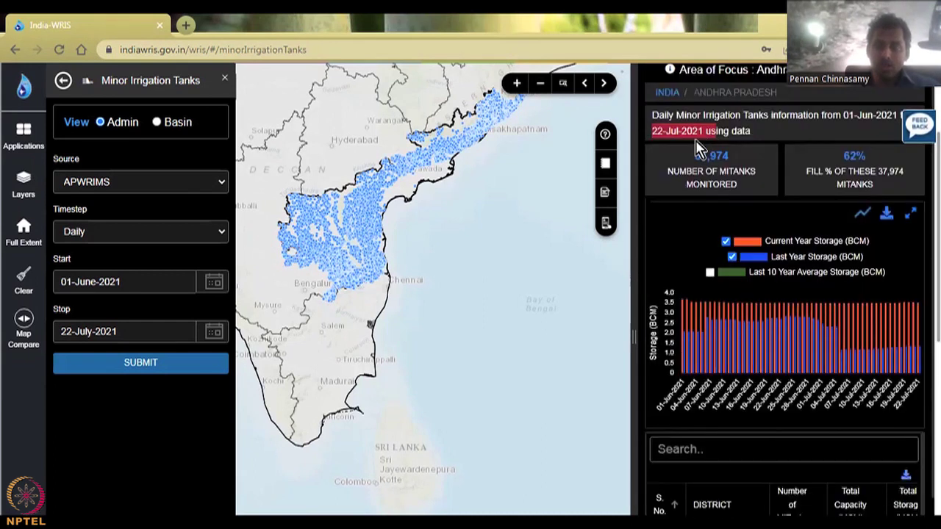
pyautogui.moveTo(757, 426)
pyautogui.scroll(-2, 757, 426)
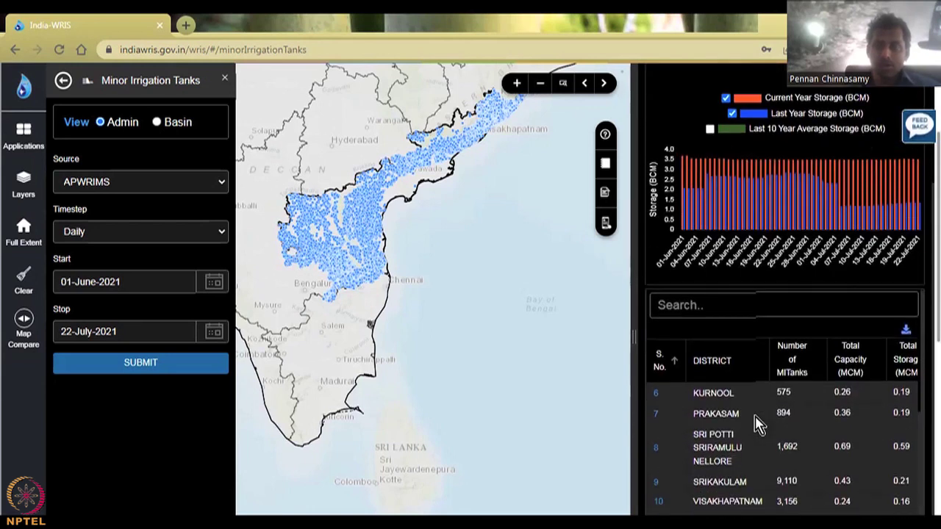
pyautogui.scroll(-4, 757, 423)
pyautogui.scroll(-1, 793, 254)
pyautogui.scroll(3, 786, 254)
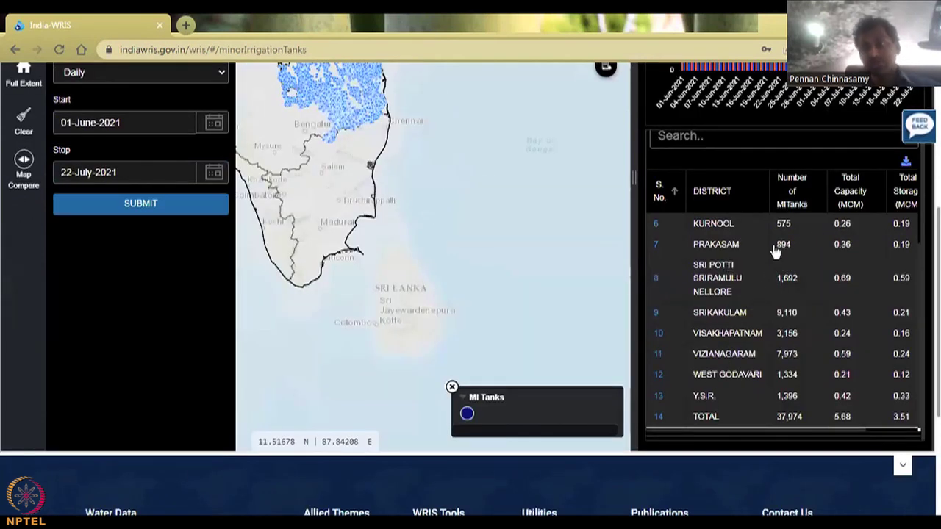
pyautogui.doubleClick(784, 223)
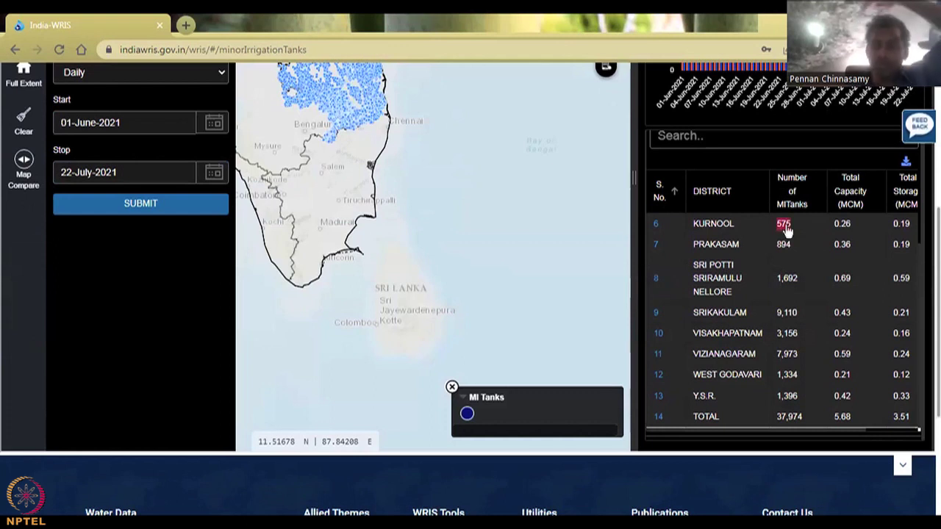
pyautogui.doubleClick(788, 416)
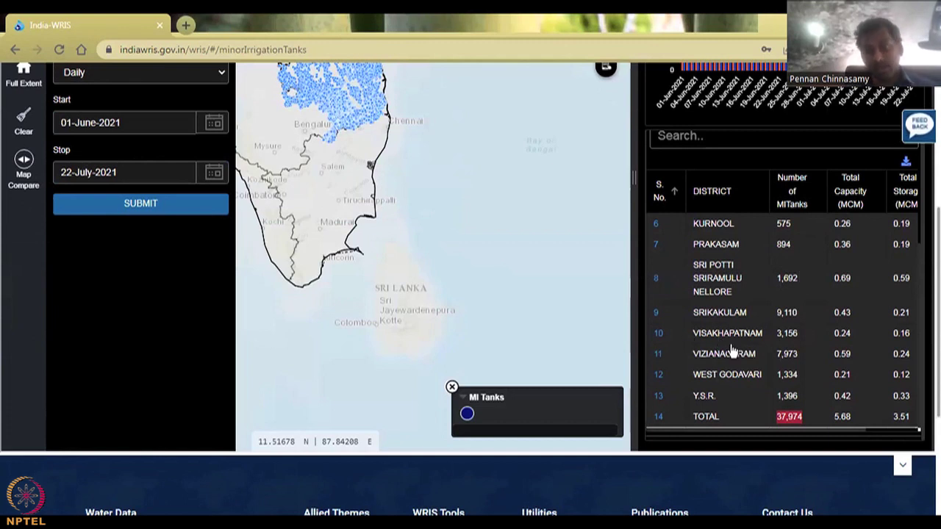
# Step: Toggle the map legend off and on, and open the Srikakulam district's daily tank storage chart
pyautogui.click(452, 388)
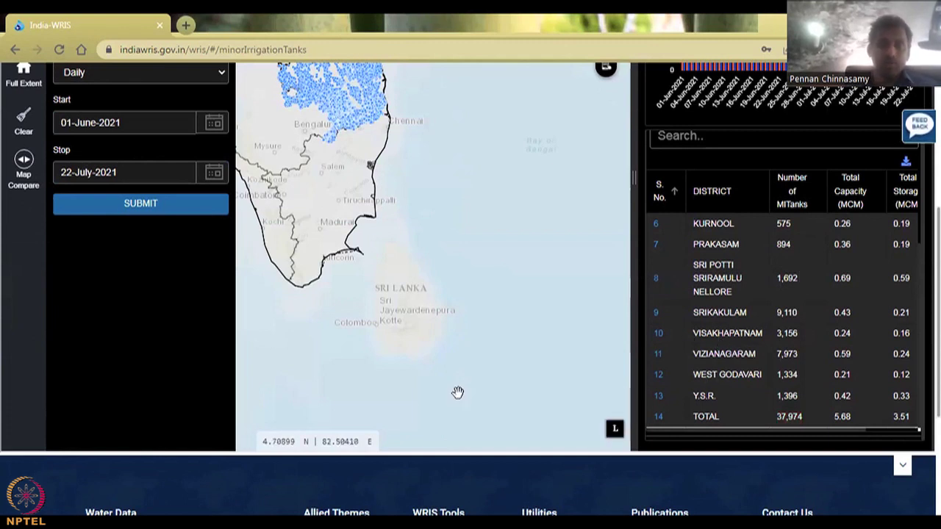
pyautogui.click(615, 429)
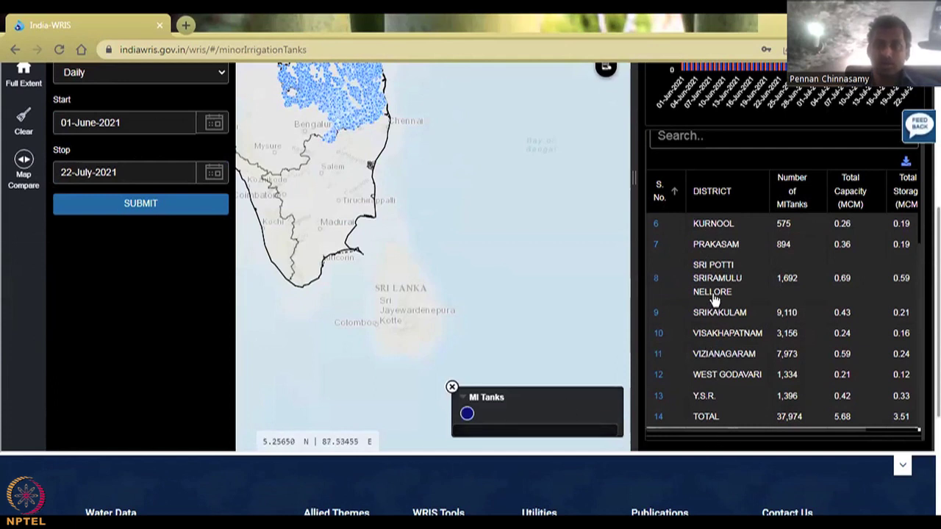
pyautogui.click(670, 360)
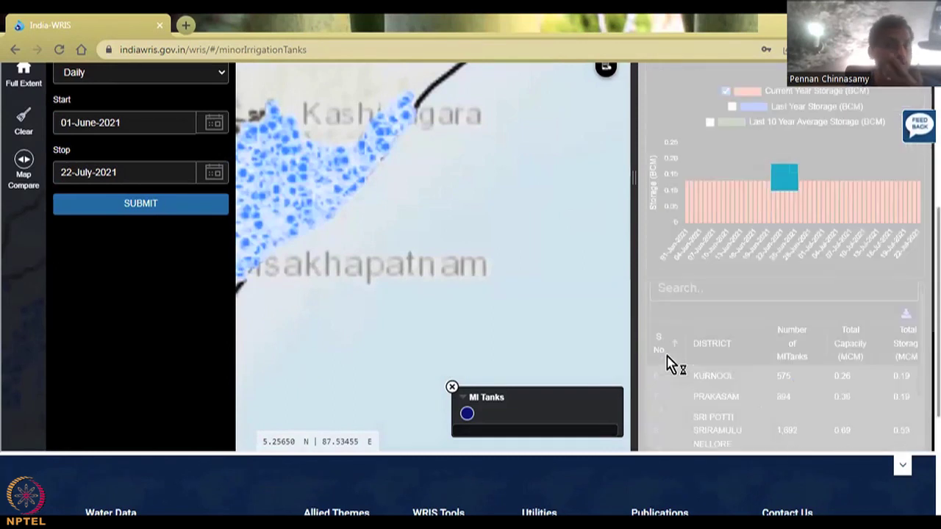
pyautogui.scroll(10, 834, 261)
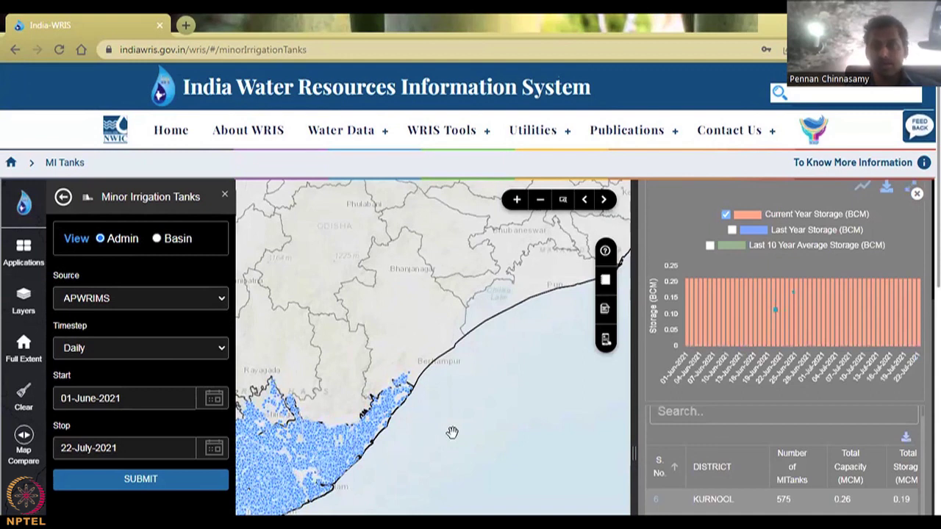
pyautogui.scroll(-3, 231, 315)
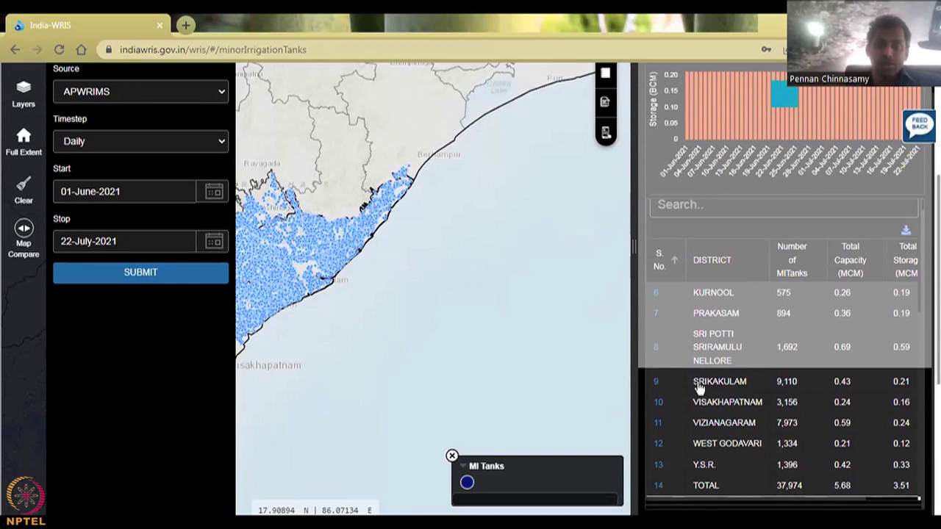
pyautogui.scroll(2, 718, 360)
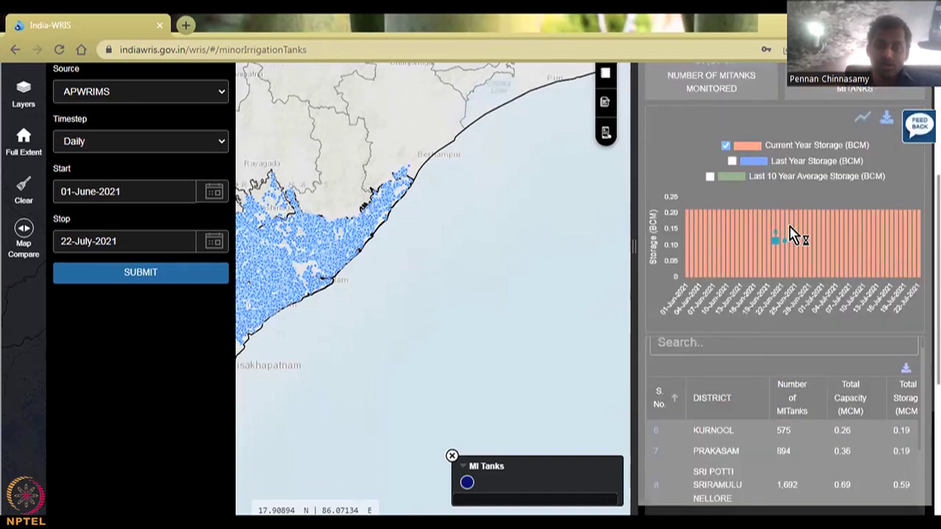
pyautogui.scroll(1, 834, 241)
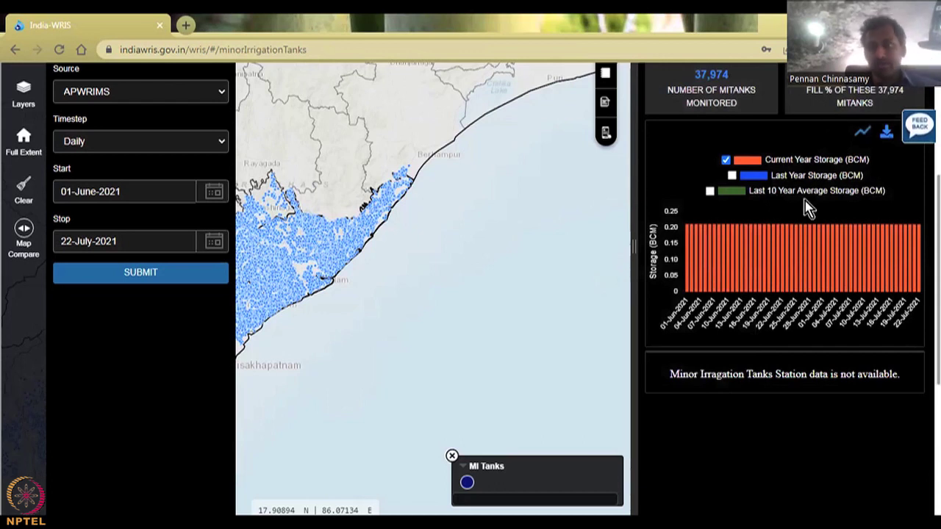
pyautogui.scroll(-2, 808, 206)
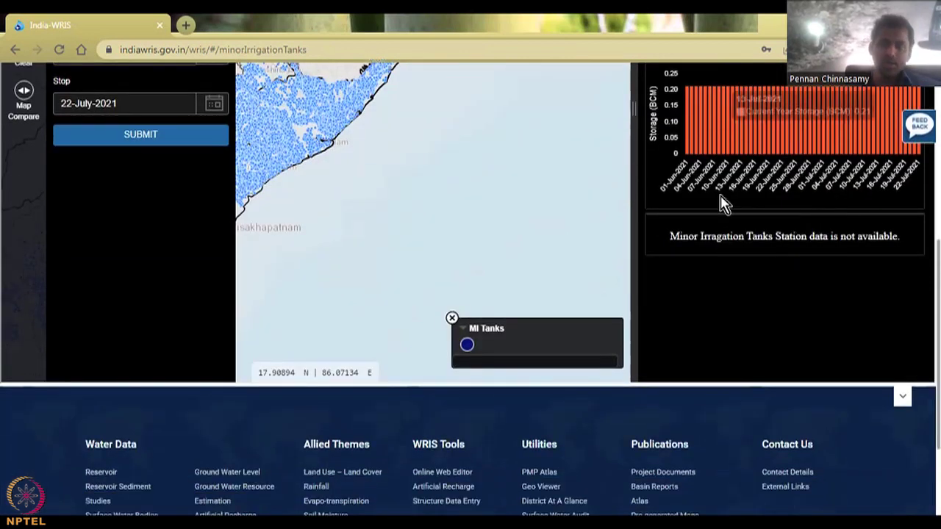
pyautogui.scroll(2, 758, 285)
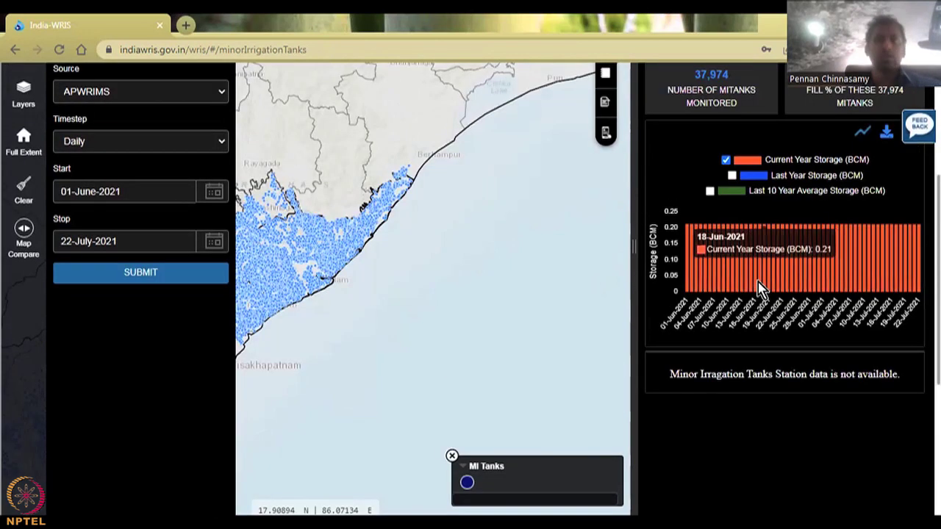
# Step: Inspect the individual tanks of the district close up on the map, and return the area of focus to Andhra Pradesh
pyautogui.scroll(1, 758, 286)
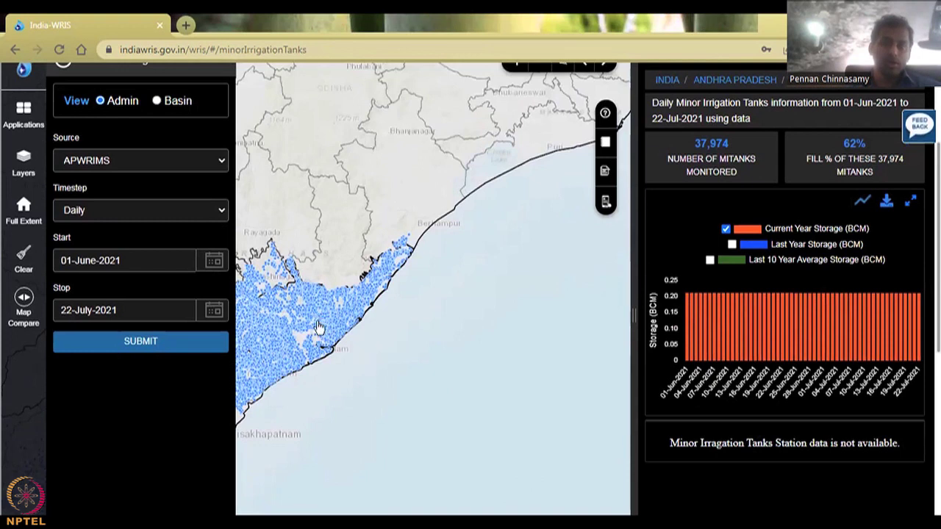
pyautogui.scroll(2, 318, 329)
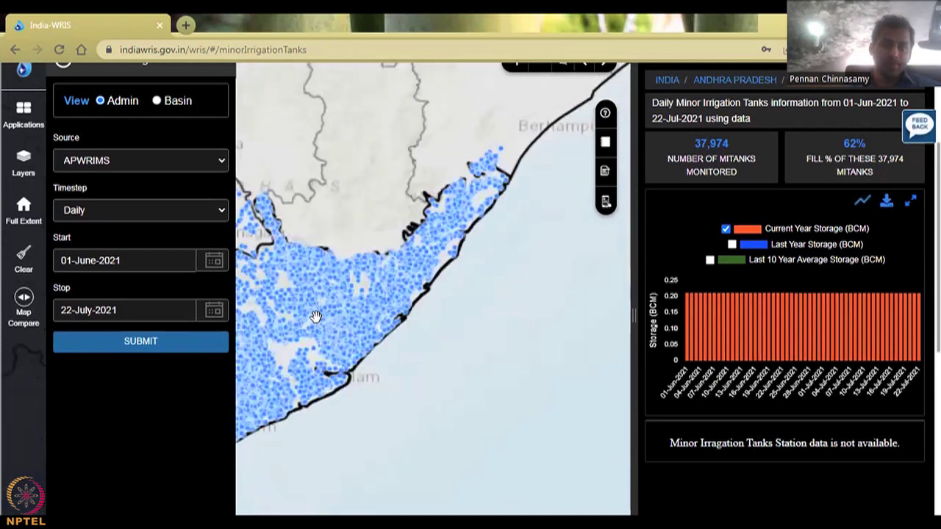
pyautogui.scroll(2, 331, 338)
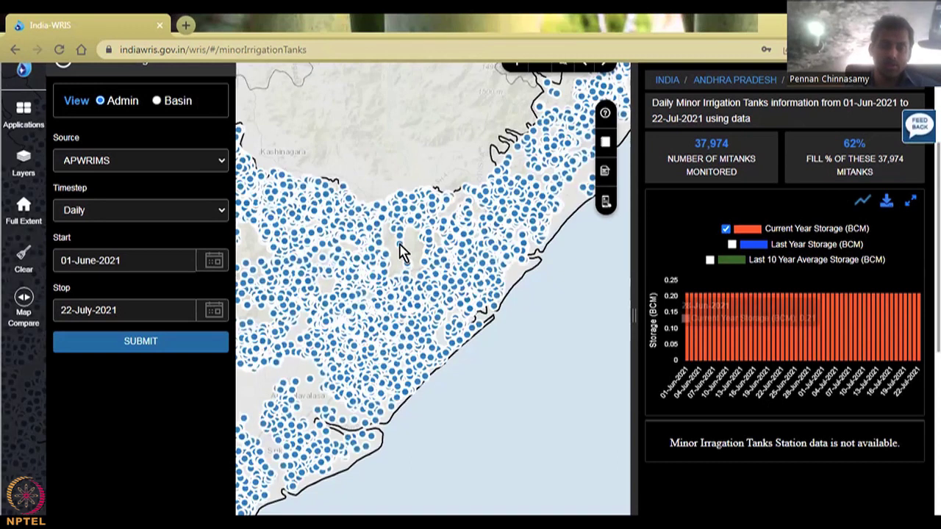
pyautogui.scroll(-1, 405, 257)
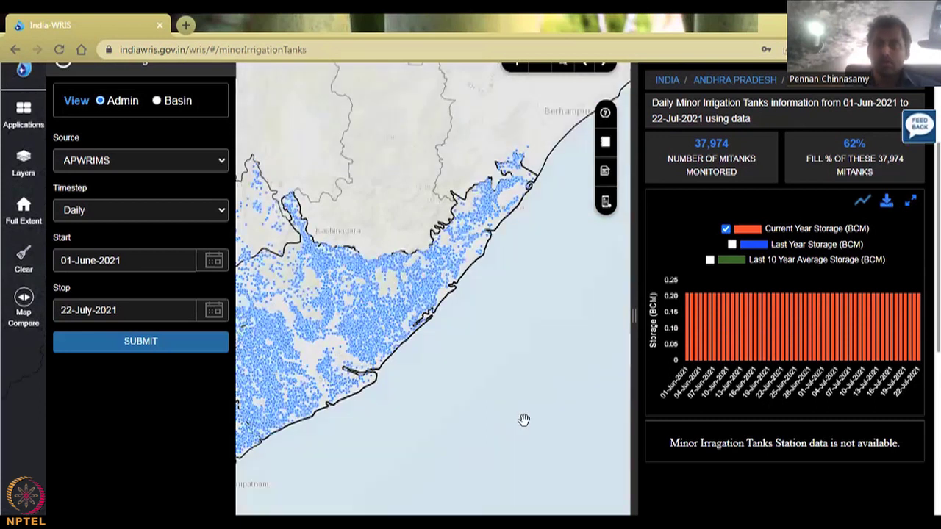
pyautogui.click(733, 87)
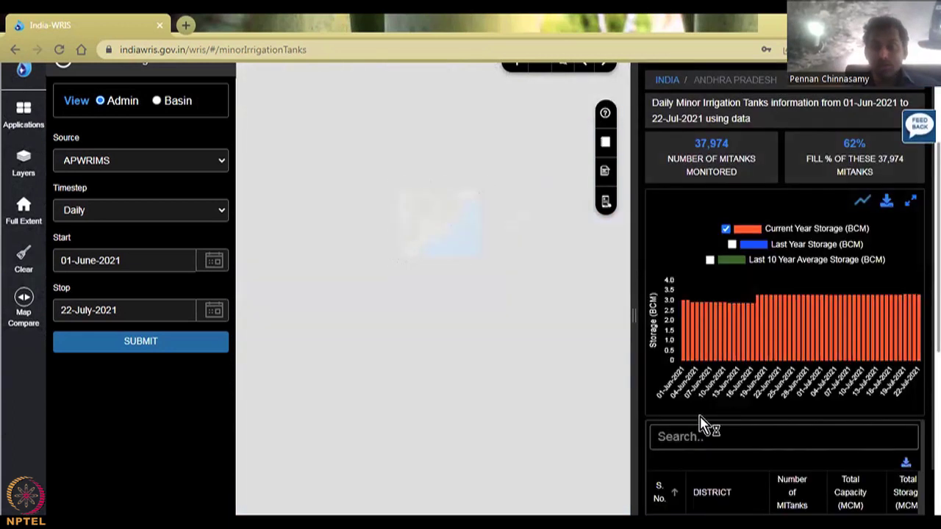
# Step: Open the Anantapur district from the district table and select the Dasarikunta tank in its list of minor irrigation tanks
pyautogui.scroll(-2, 707, 411)
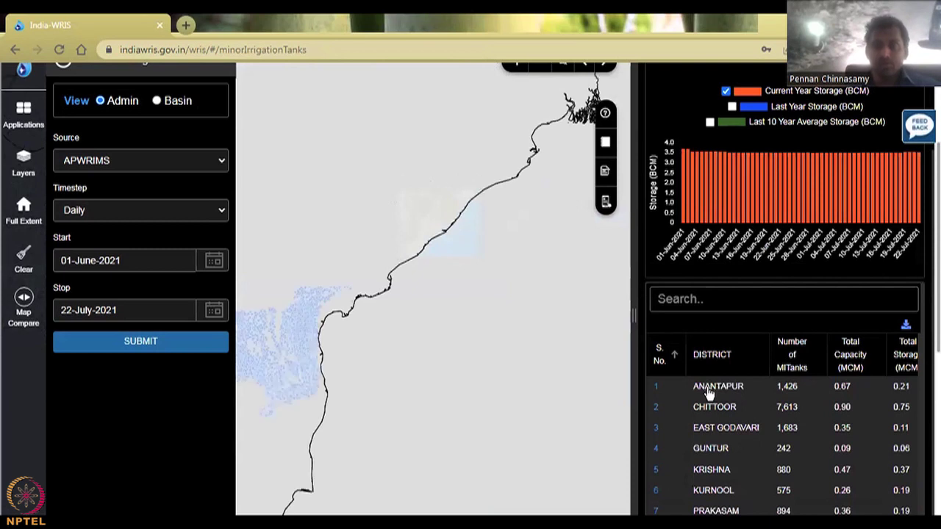
pyautogui.click(707, 393)
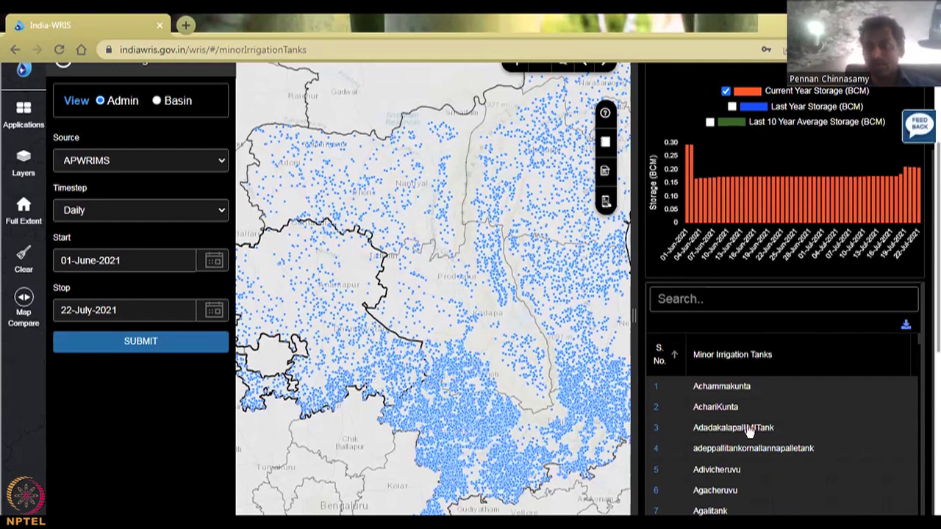
pyautogui.scroll(-20, 748, 430)
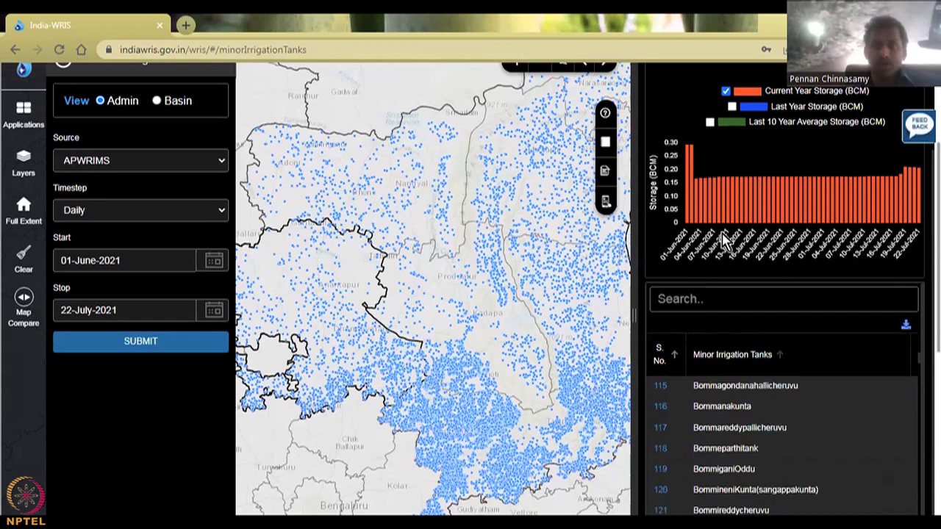
pyautogui.moveTo(907, 199)
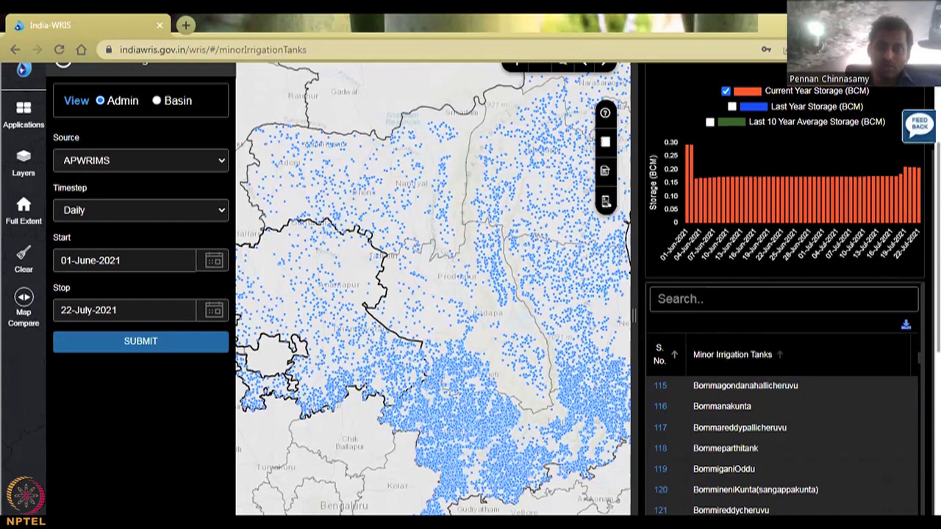
pyautogui.scroll(-15, 783, 441)
pyautogui.scroll(2, 782, 441)
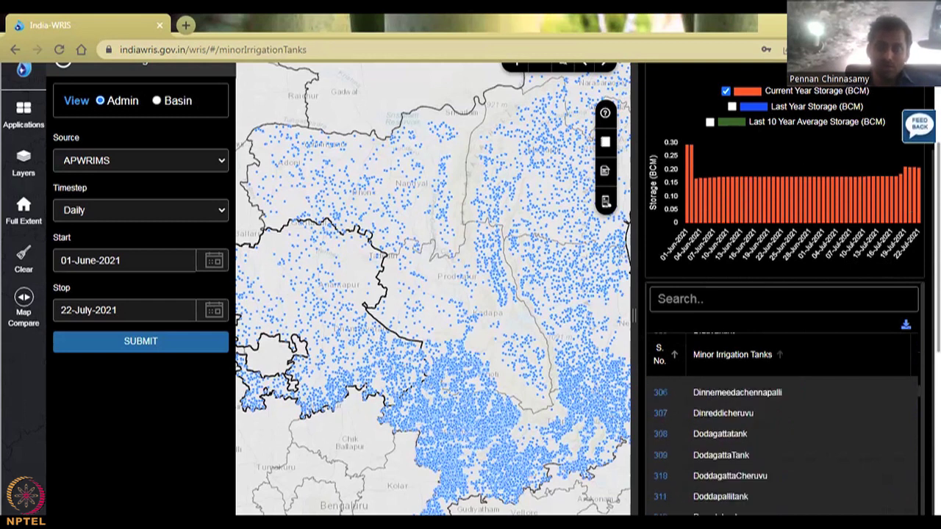
pyautogui.scroll(8, 783, 441)
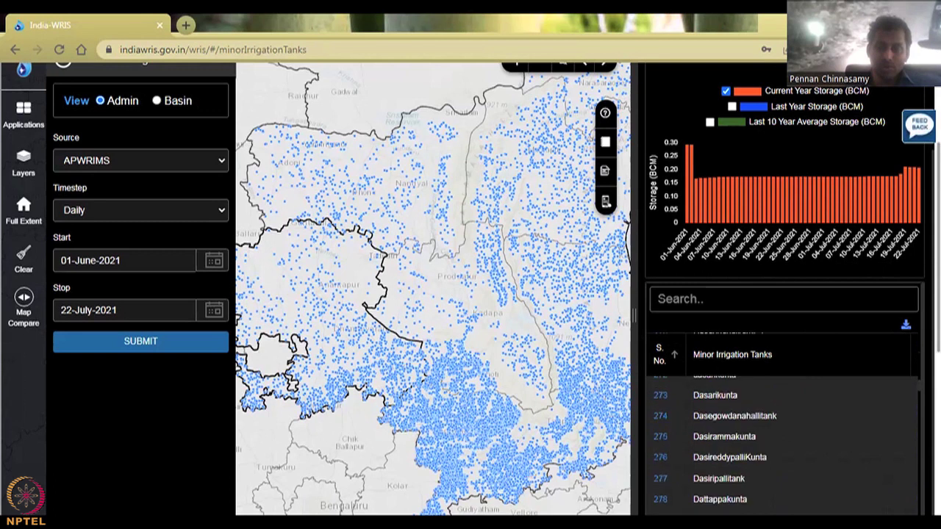
pyautogui.click(717, 397)
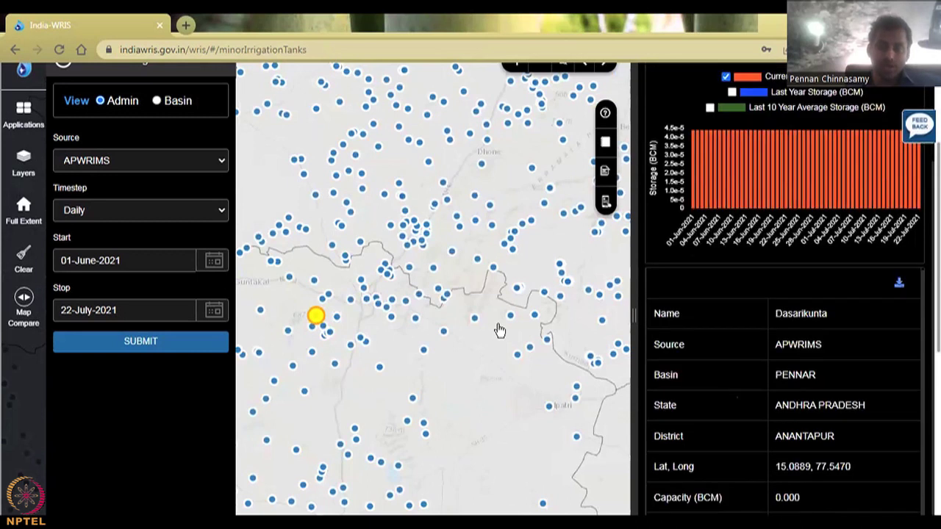
# Step: Examine the Dasarikunta tank's details, from its basin and coordinates to its capacity, storage and fill percentage
pyautogui.moveTo(744, 388); pyautogui.dragTo(744, 428)
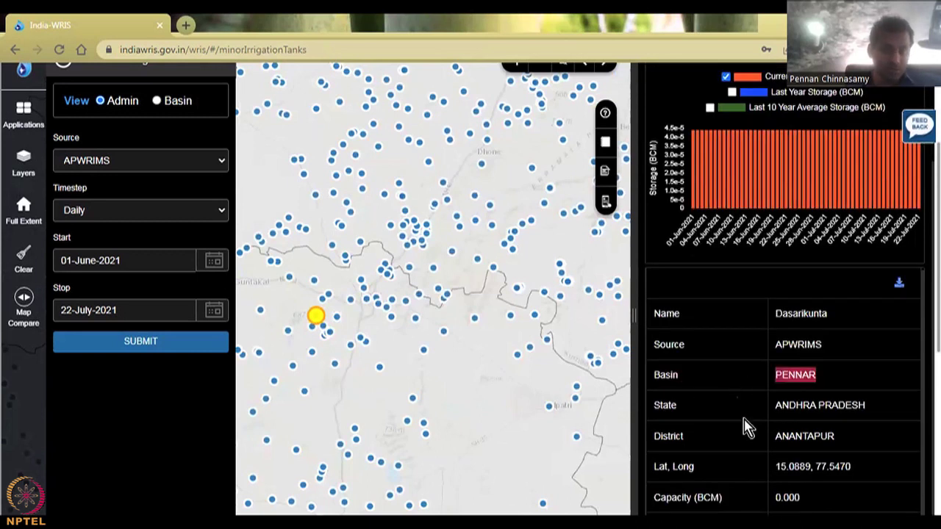
pyautogui.scroll(-1, 743, 429)
pyautogui.scroll(-2, 837, 258)
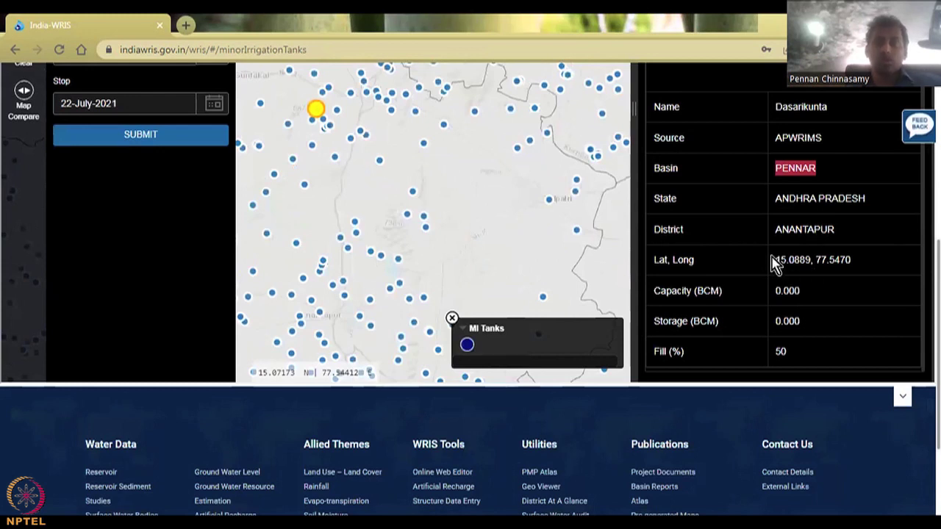
pyautogui.tripleClick(876, 271)
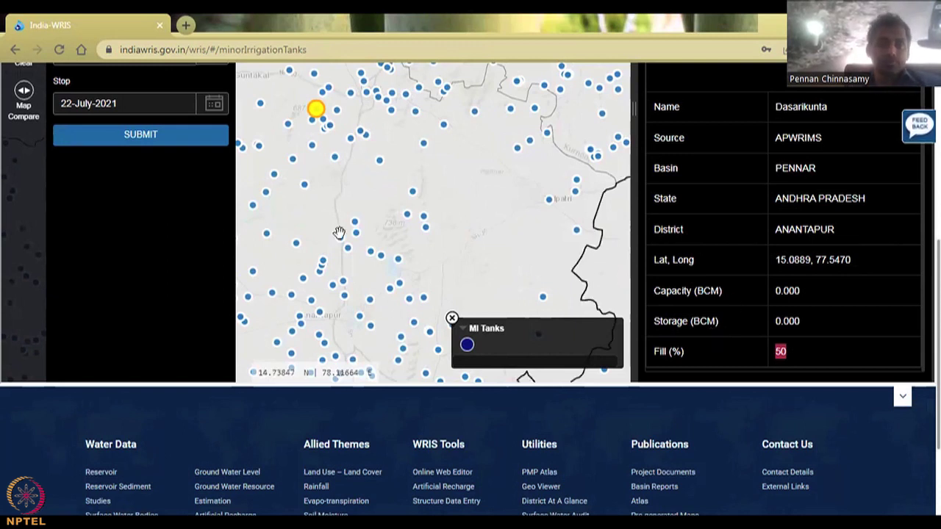
pyautogui.click(167, 134)
# Step: Open the Reservoir Sediment Studies module from the surface water storage data
pyautogui.scroll(3, 162, 179)
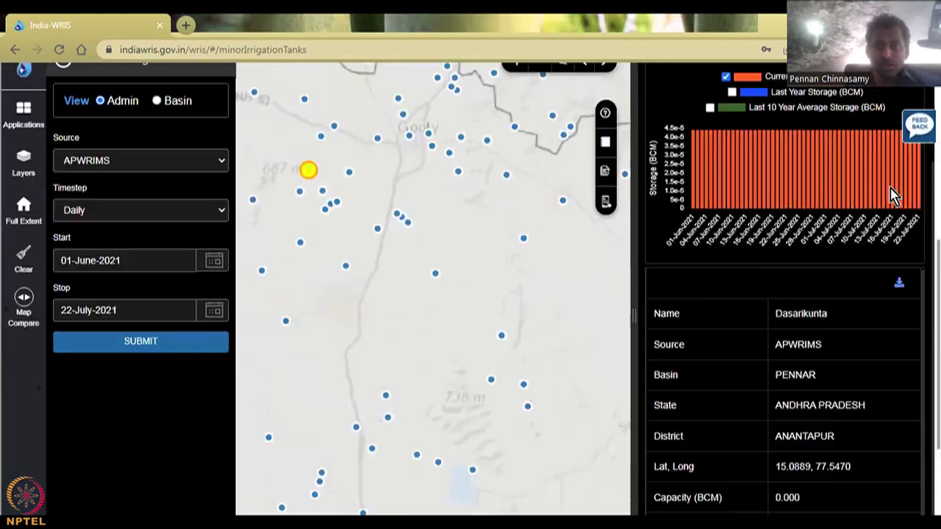
pyautogui.scroll(3, 195, 250)
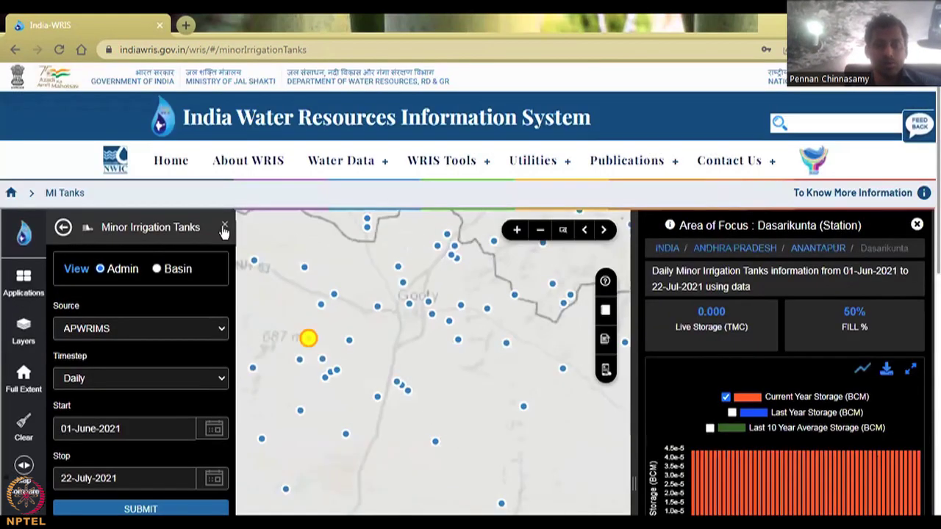
pyautogui.moveTo(375, 162)
pyautogui.click(360, 190)
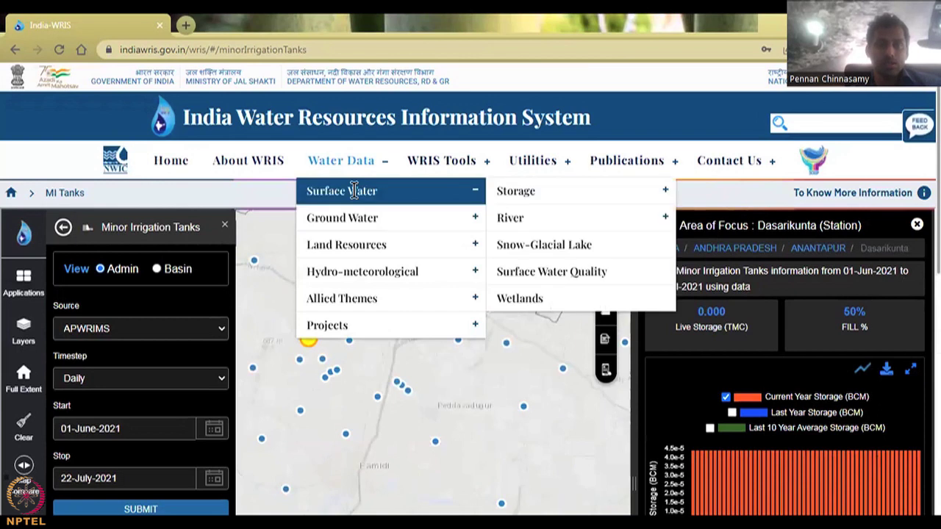
pyautogui.click(670, 191)
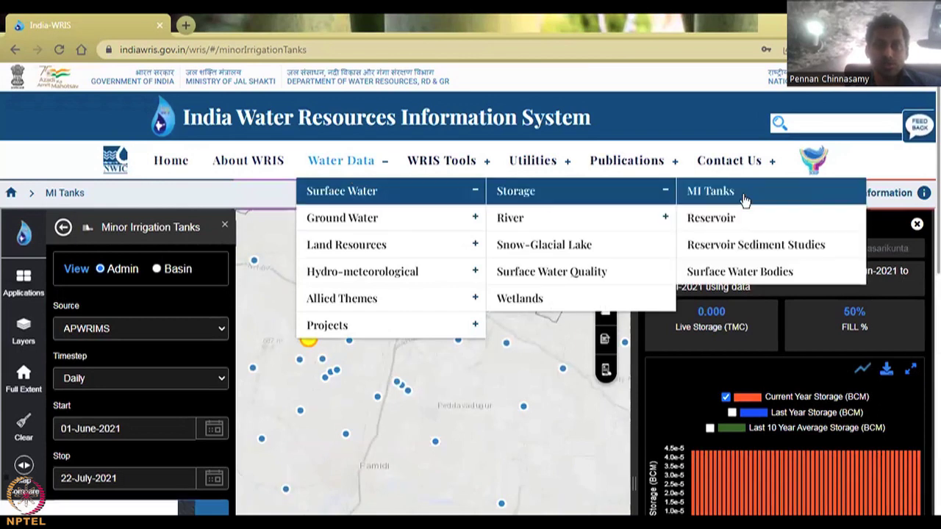
pyautogui.click(737, 253)
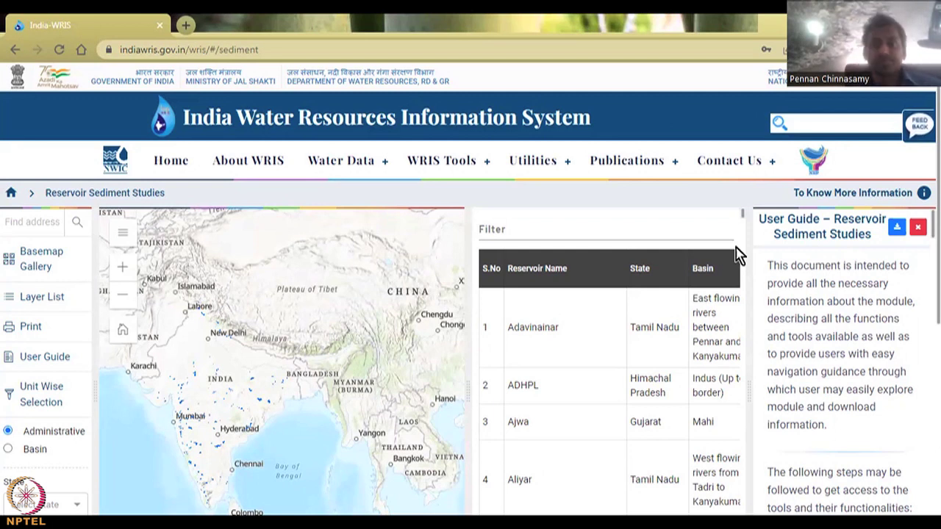
# Step: Widen the reservoir table to show its full set of columns, and open the hydrographic survey details of the Amravathy reservoir
pyautogui.scroll(-3, 599, 441)
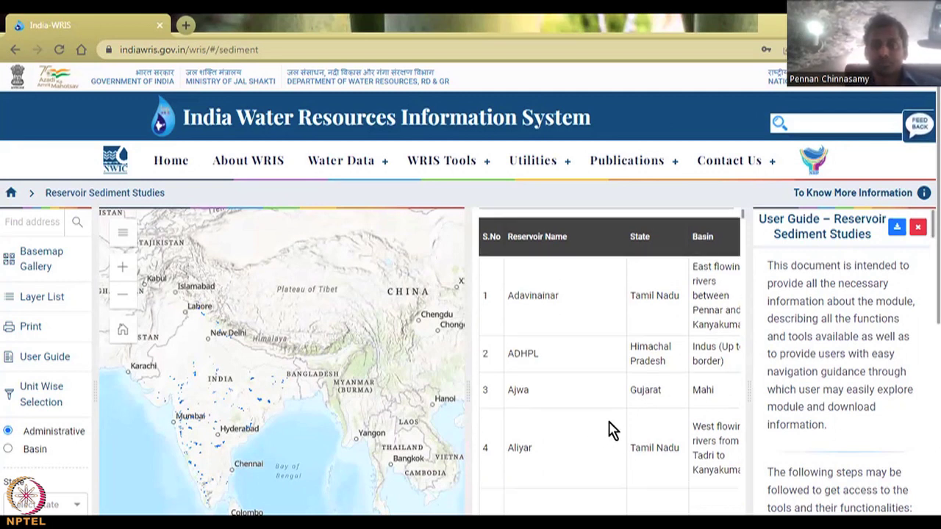
pyautogui.scroll(-2, 588, 445)
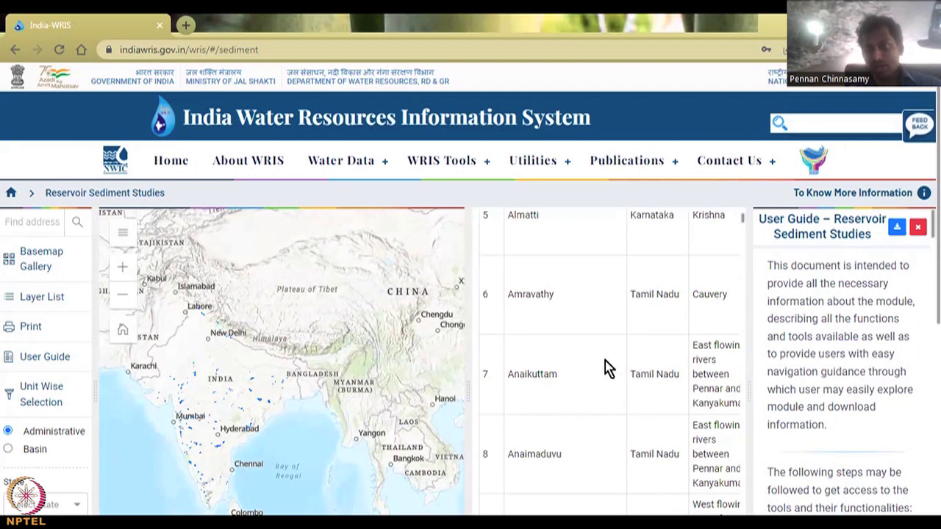
pyautogui.click(746, 376)
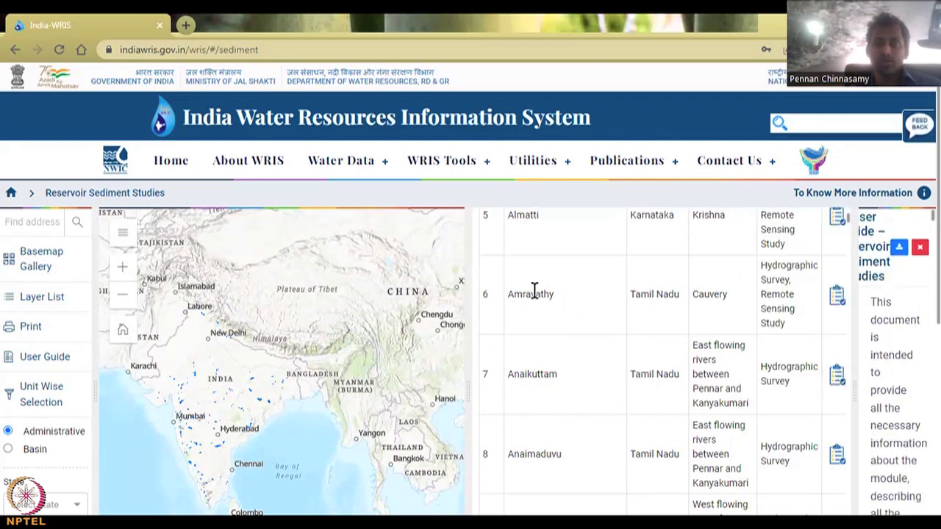
pyautogui.click(681, 294)
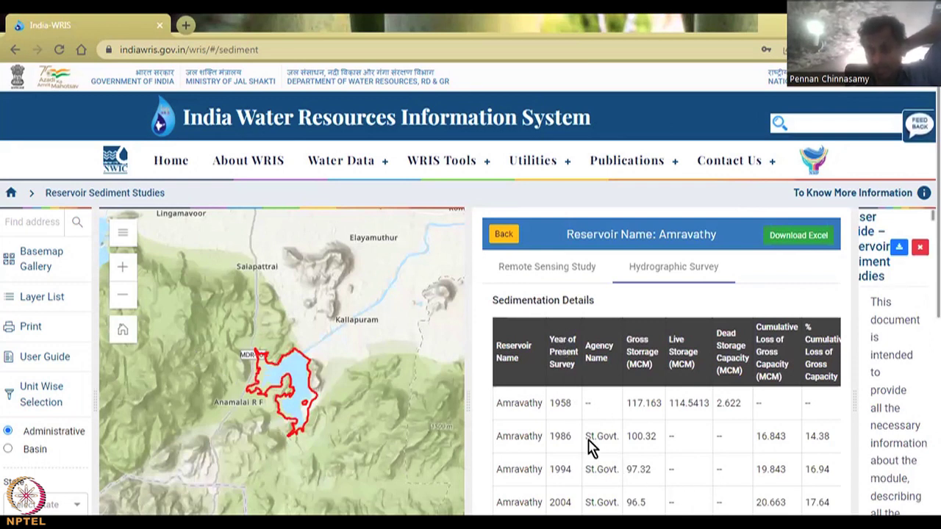
# Step: Examine Amravathy's sedimentation details across the survey years, including the 2013 gross storage, cumulative capacity loss and observed siltation rate
pyautogui.scroll(-2, 592, 445)
pyautogui.hscroll(3, 596, 405)
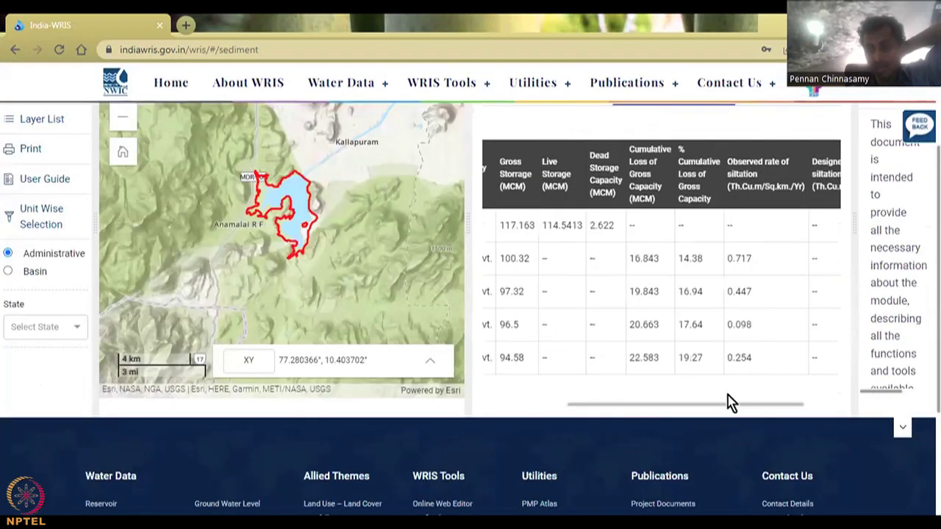
pyautogui.hscroll(-3, 525, 397)
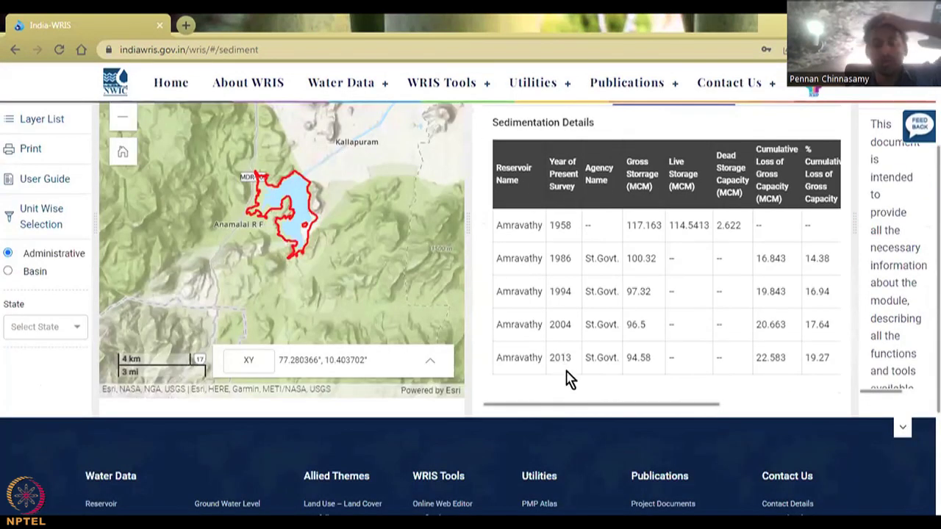
pyautogui.moveTo(564, 412); pyautogui.dragTo(598, 405)
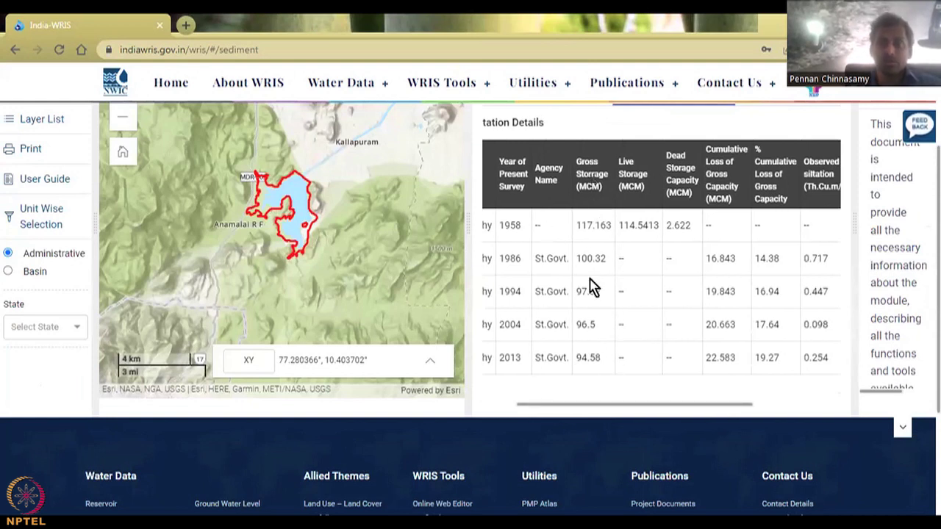
pyautogui.moveTo(603, 360); pyautogui.dragTo(575, 364)
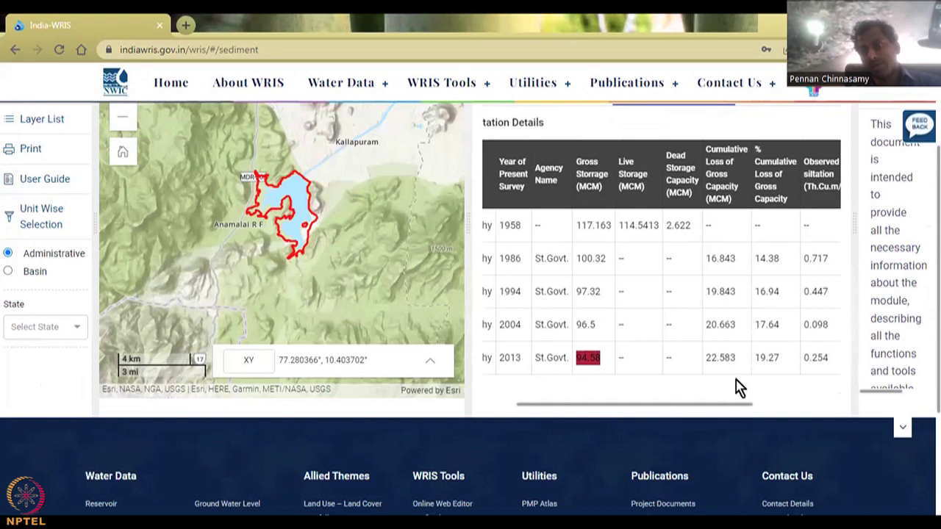
pyautogui.moveTo(754, 364); pyautogui.dragTo(702, 366)
pyautogui.moveTo(740, 410); pyautogui.dragTo(826, 409)
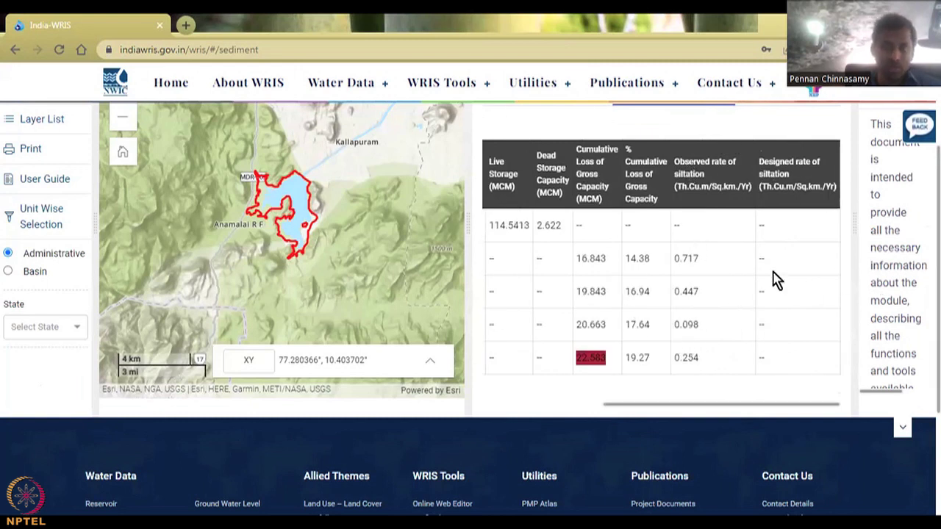
# Step: Open the Surface Water Bodies module from the surface water storage data
pyautogui.scroll(3, 765, 272)
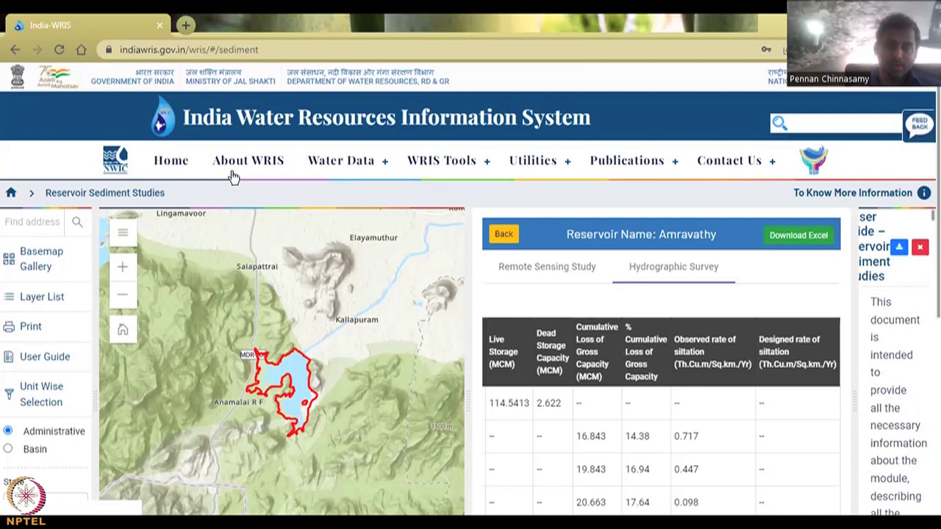
pyautogui.moveTo(319, 163)
pyautogui.moveTo(324, 193)
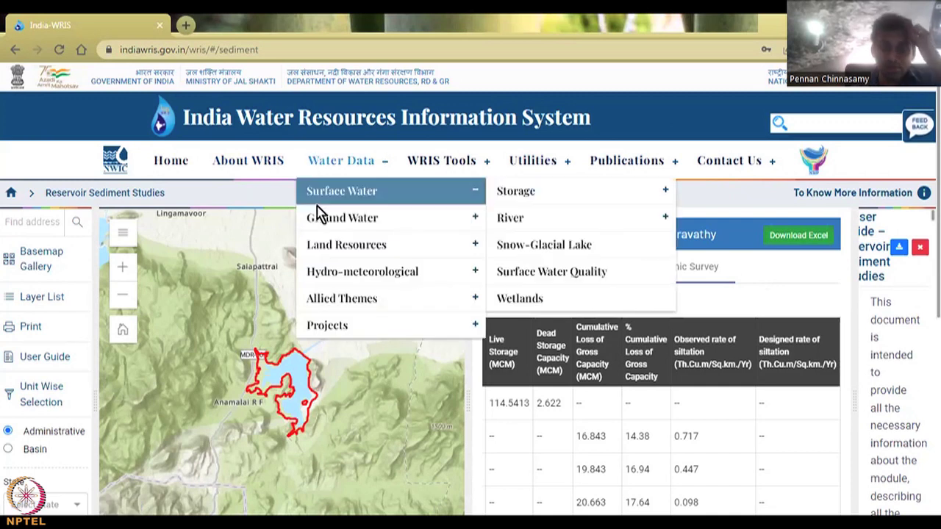
pyautogui.moveTo(502, 191)
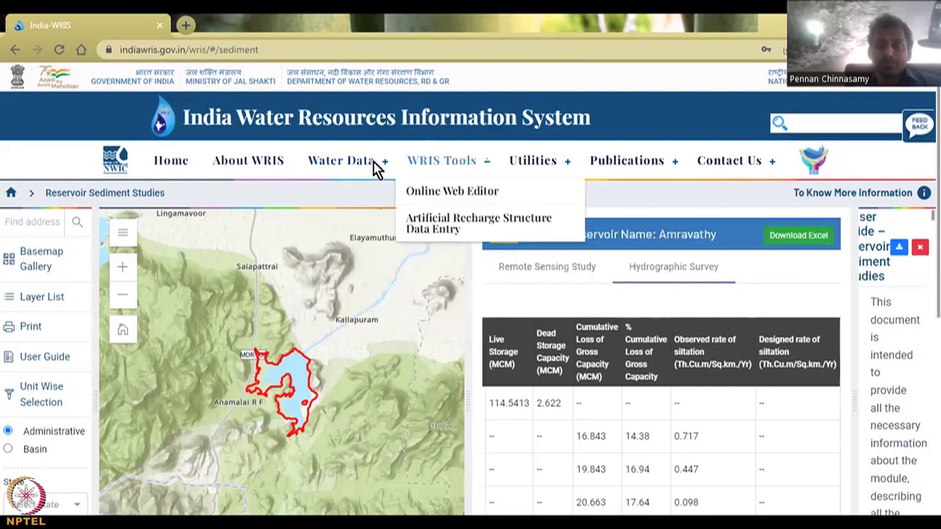
pyautogui.click(375, 168)
pyautogui.click(345, 195)
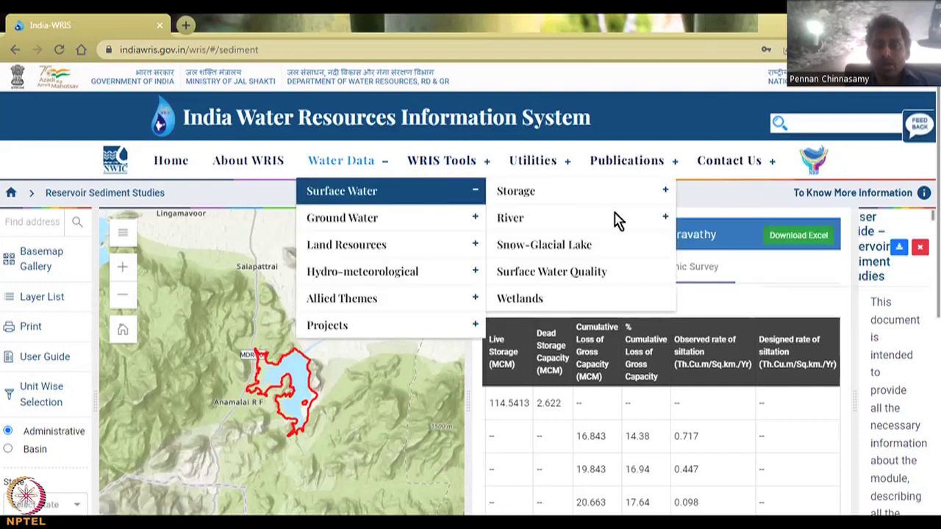
pyautogui.click(657, 196)
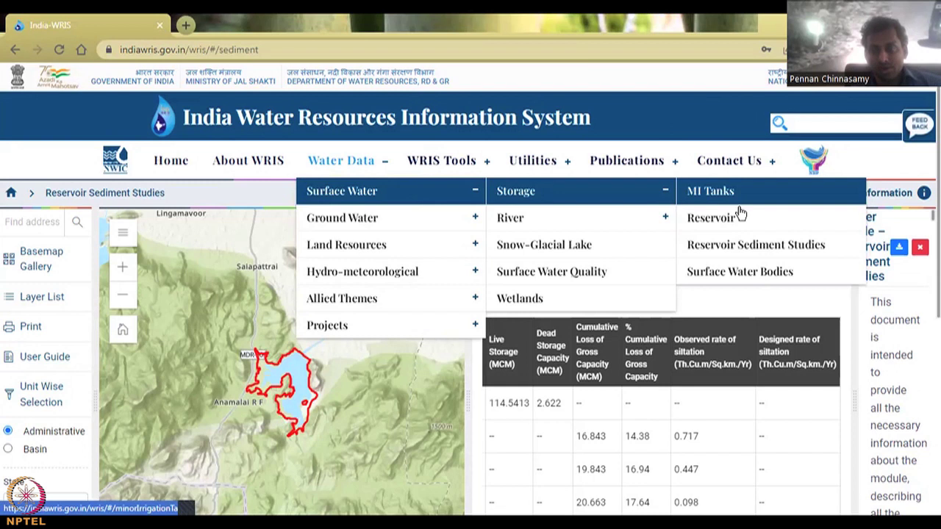
pyautogui.click(752, 274)
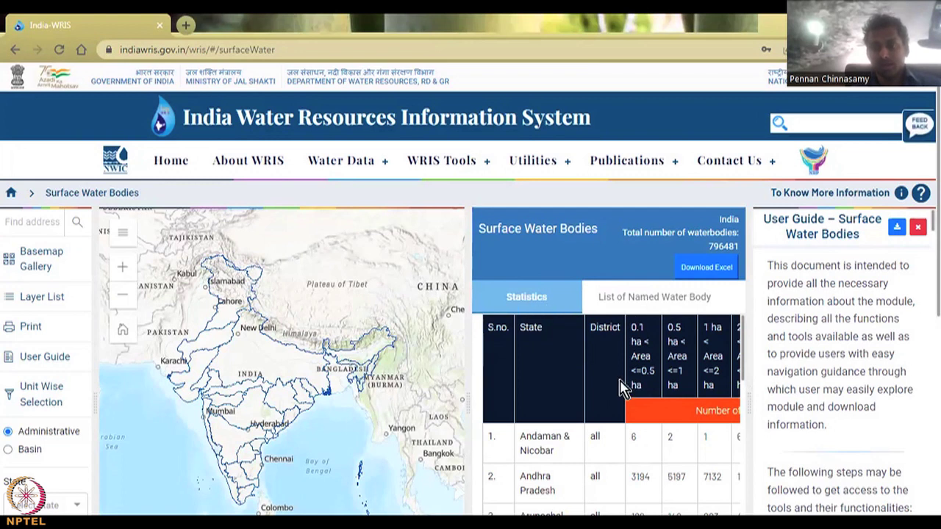
# Step: Widen the water body statistics table to show all area classes, and review the state-wise numbers of water bodies
pyautogui.scroll(-2, 492, 430)
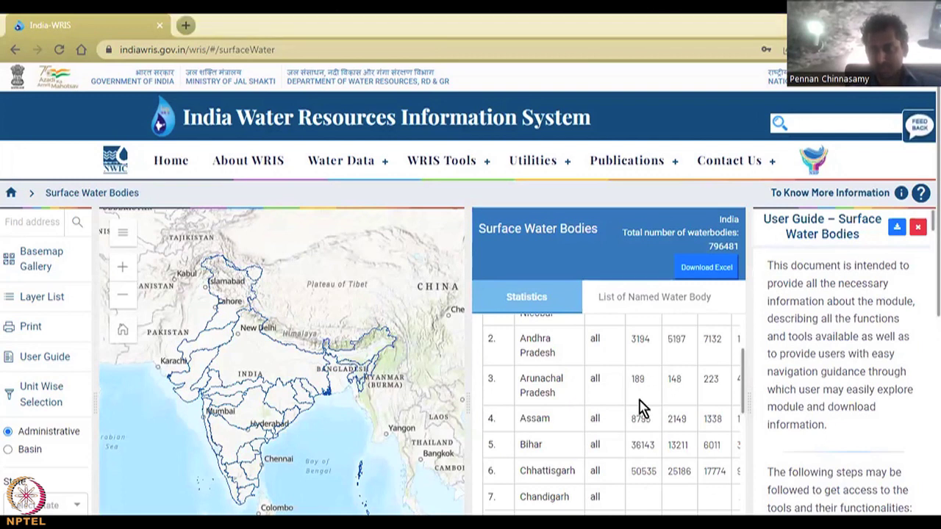
pyautogui.click(748, 405)
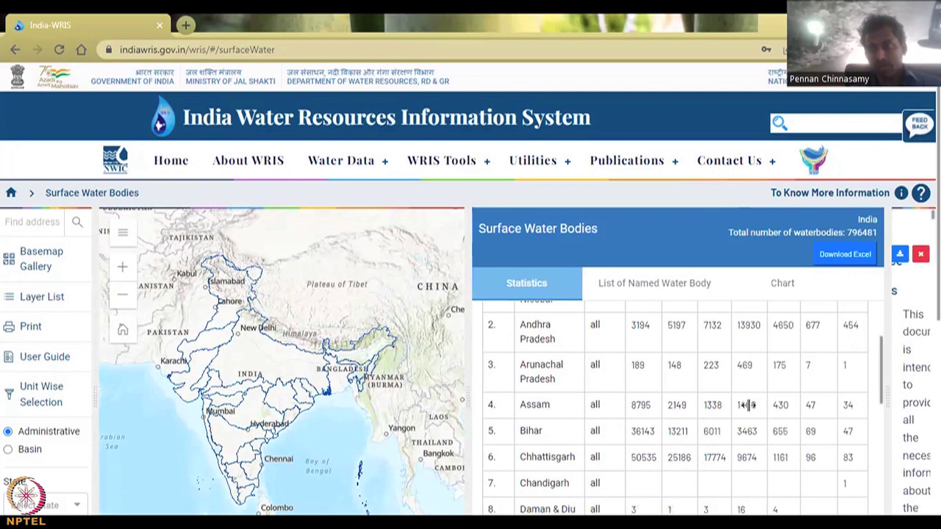
pyautogui.scroll(3, 746, 405)
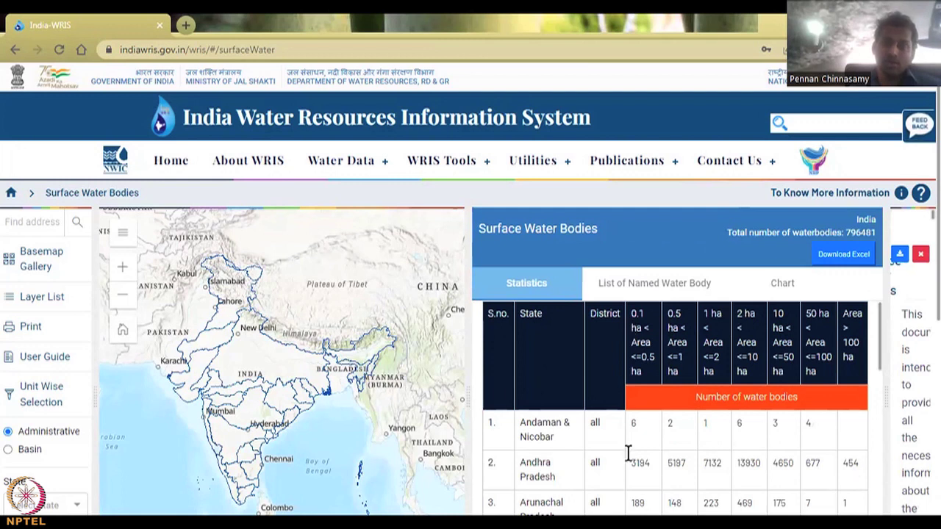
pyautogui.scroll(-2, 500, 397)
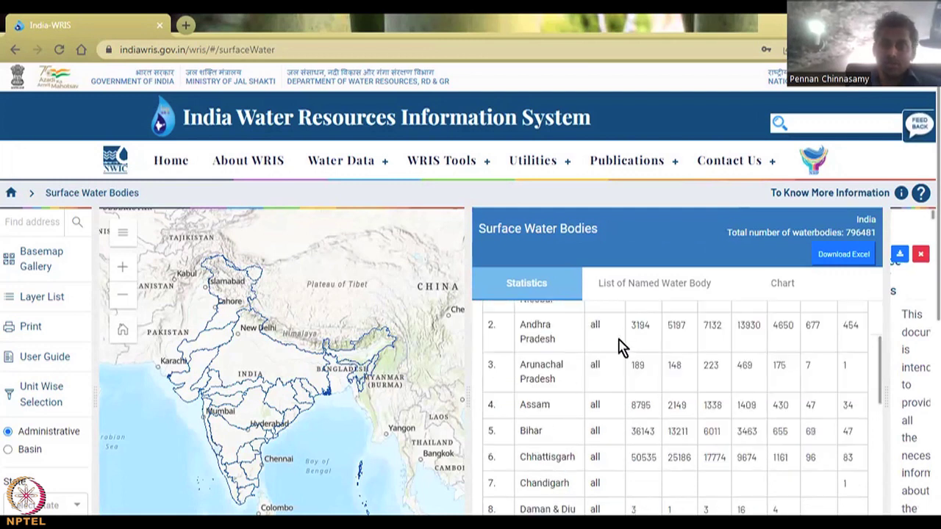
pyautogui.scroll(2, 617, 345)
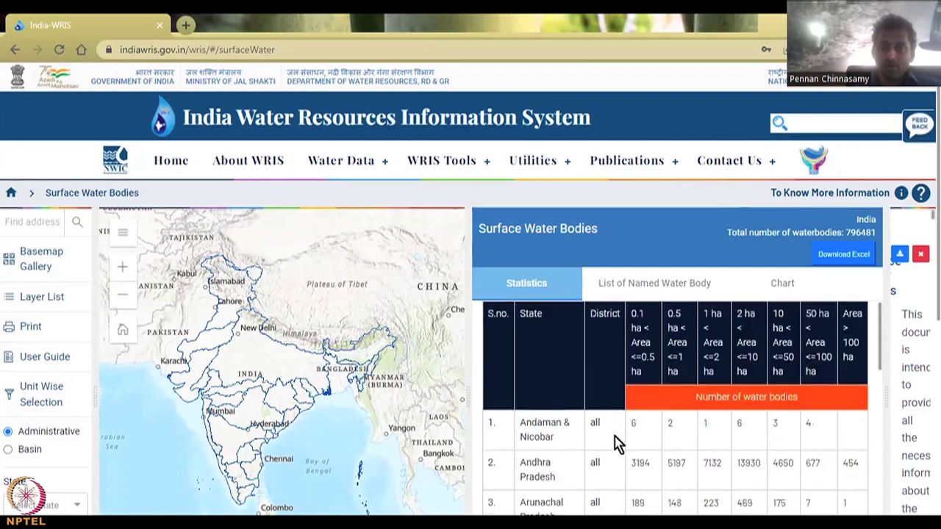
# Step: Compare the numbers of water bodies per area class across the states in the statistics table
pyautogui.scroll(-2, 617, 440)
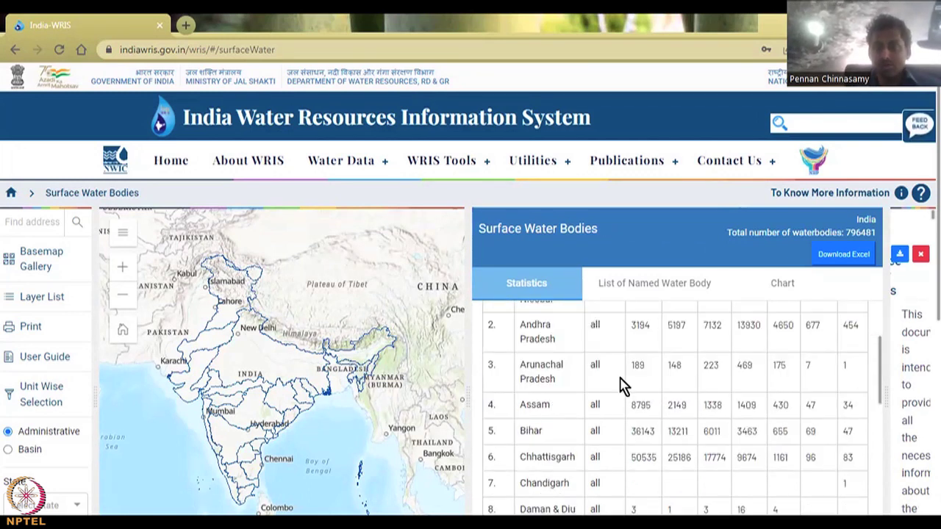
pyautogui.scroll(2, 642, 378)
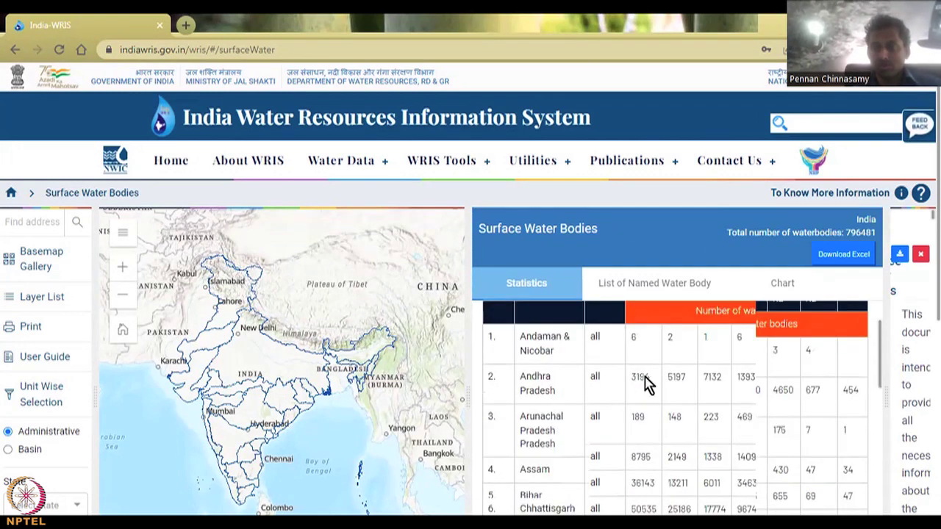
pyautogui.scroll(1, 645, 383)
pyautogui.scroll(-1, 661, 389)
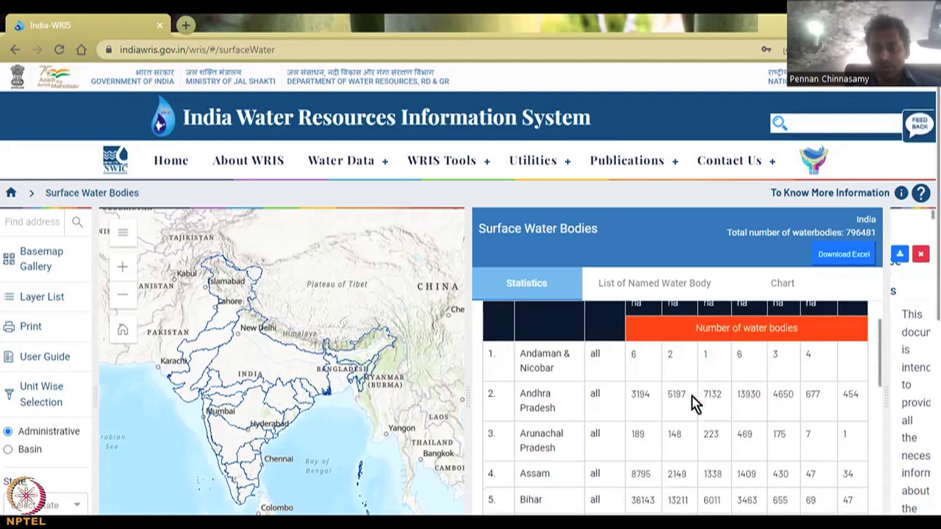
pyautogui.scroll(1, 694, 403)
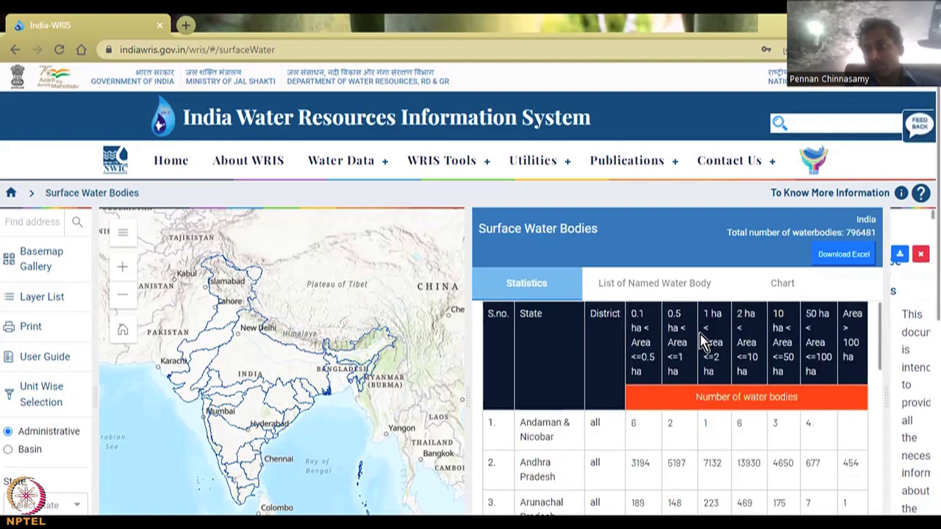
pyautogui.scroll(-1, 702, 340)
pyautogui.scroll(-2, 702, 339)
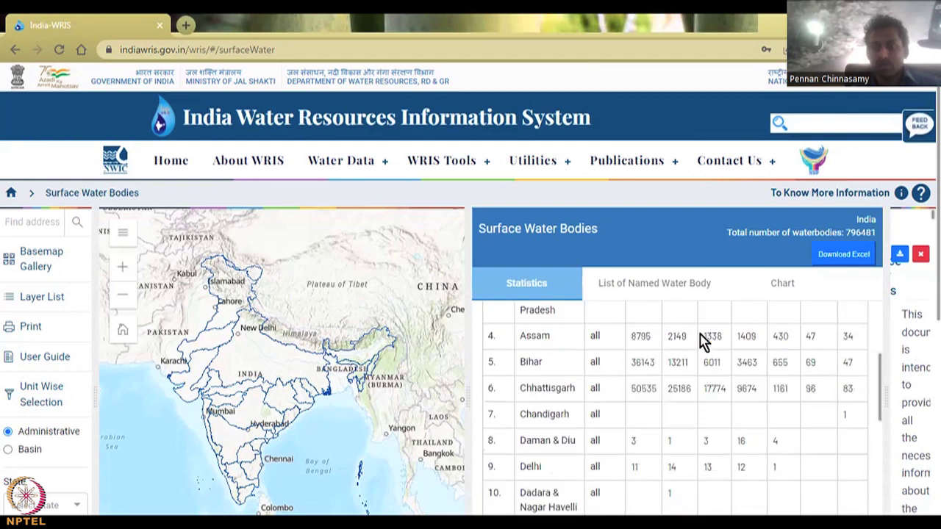
pyautogui.scroll(-3, 701, 339)
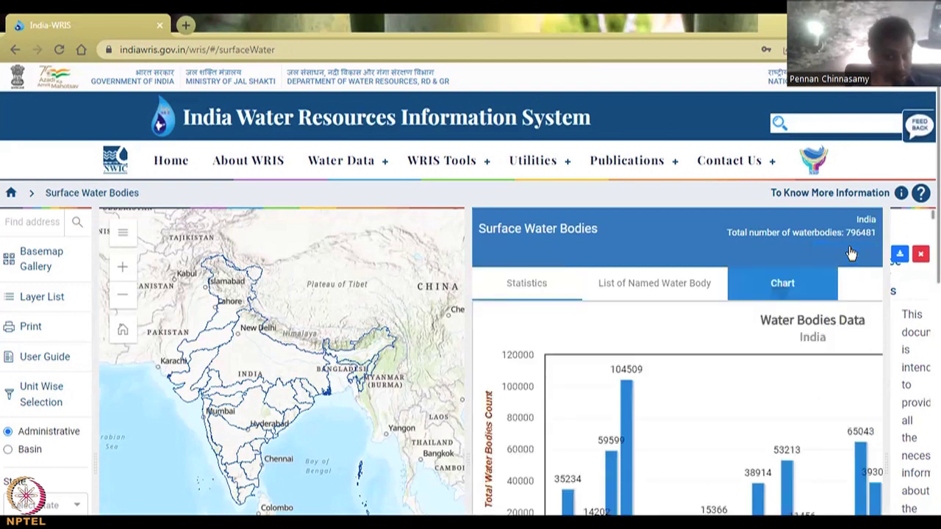
# Step: Widen the Water Bodies Data chart to show every state, and compare the state-wise water body counts
pyautogui.scroll(-1, 754, 389)
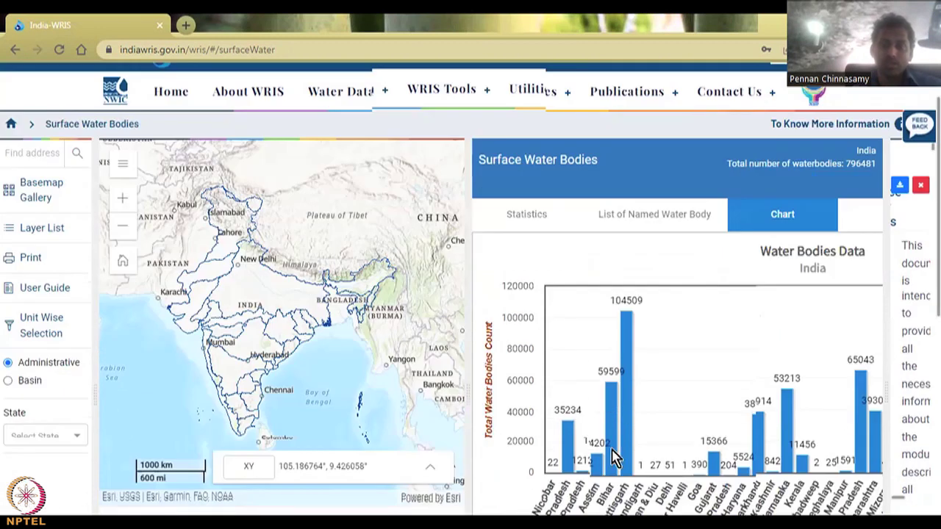
pyautogui.scroll(-2, 514, 393)
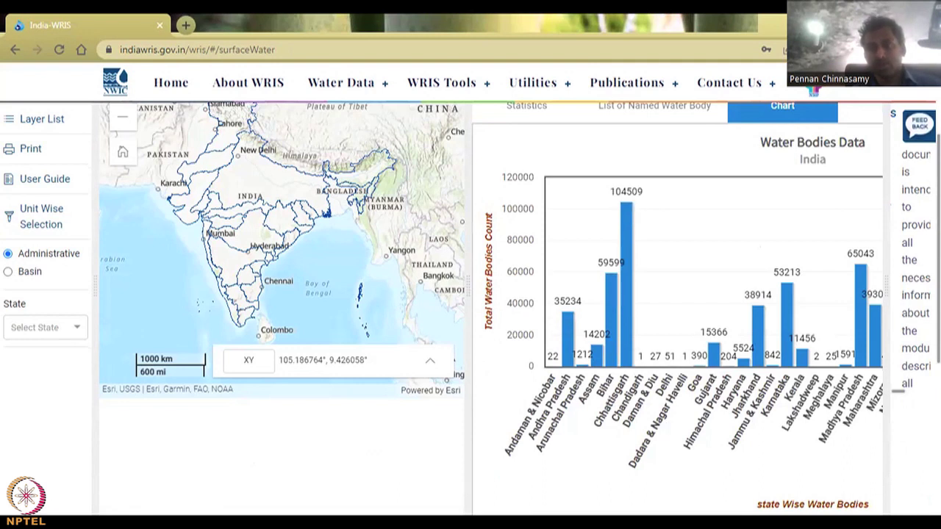
pyautogui.moveTo(467, 287); pyautogui.dragTo(138, 301)
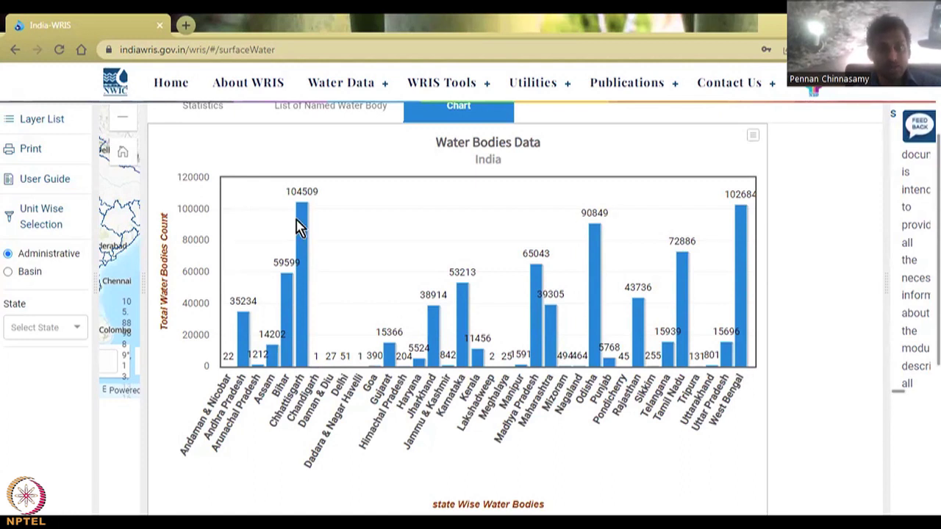
pyautogui.scroll(-3, 729, 307)
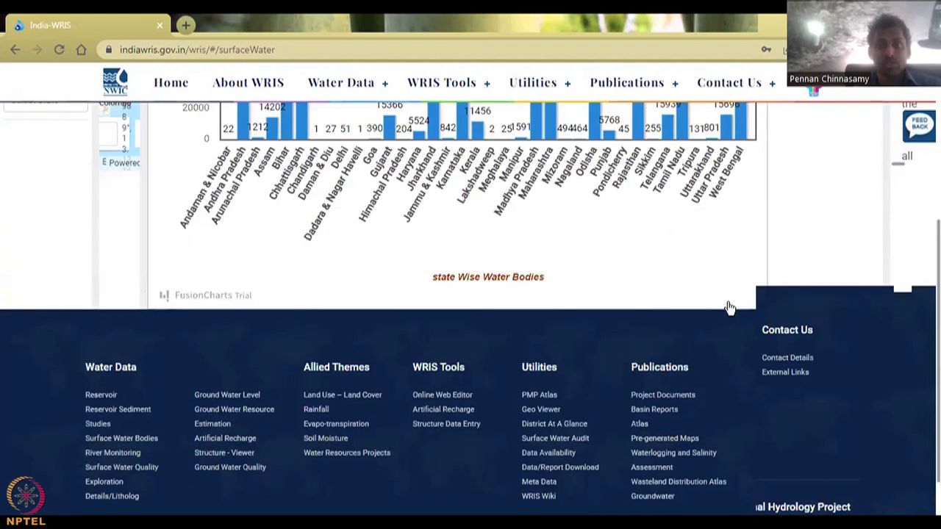
pyautogui.scroll(2, 729, 308)
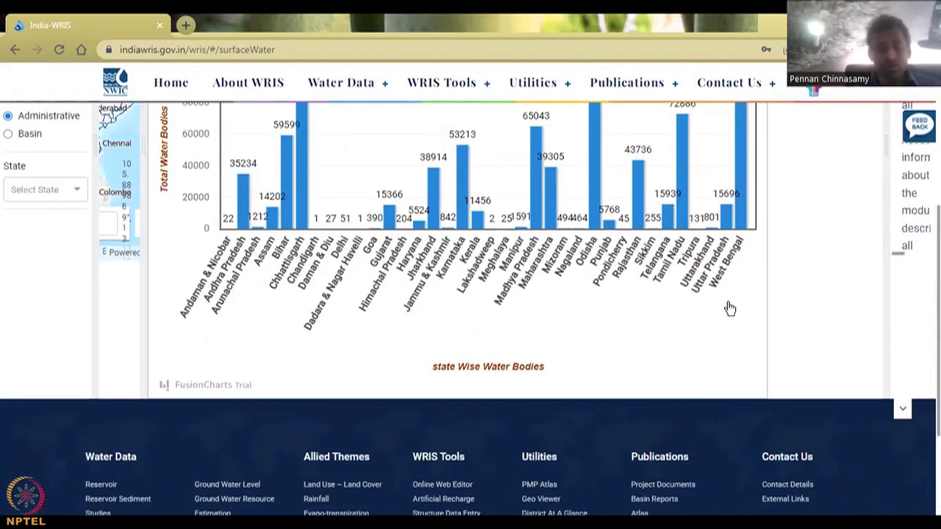
pyautogui.scroll(2, 713, 287)
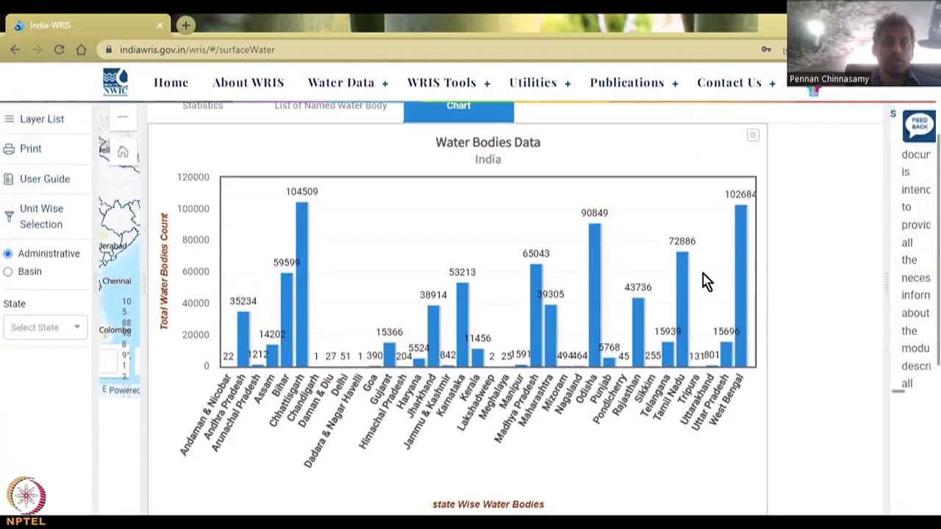
pyautogui.scroll(1, 704, 282)
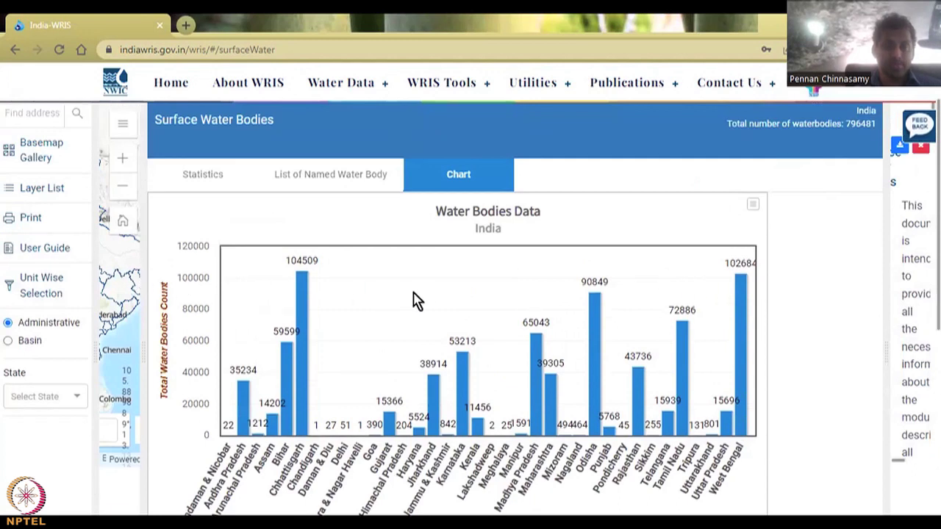
# Step: Enlarge the map area and zoom in on West Bengal to examine its rivers, basins and surface water bodies
pyautogui.click(592, 301)
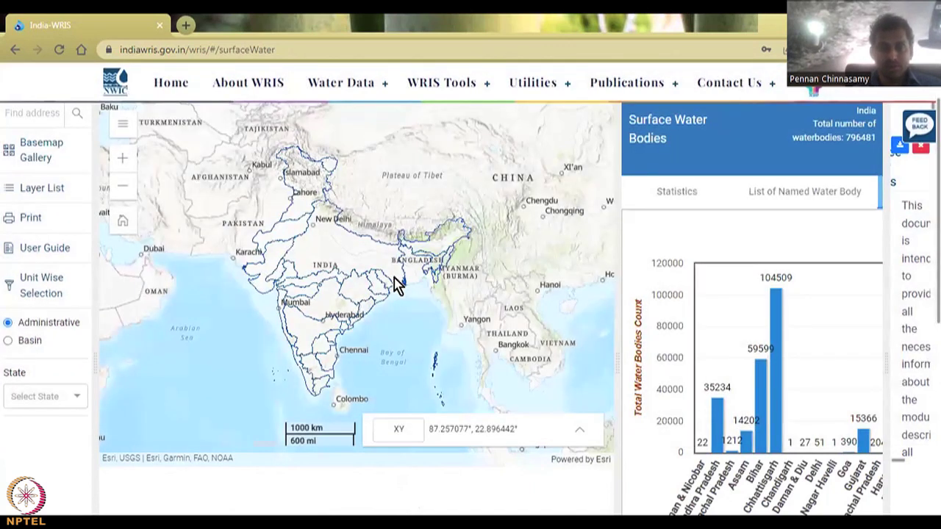
pyautogui.scroll(2, 395, 285)
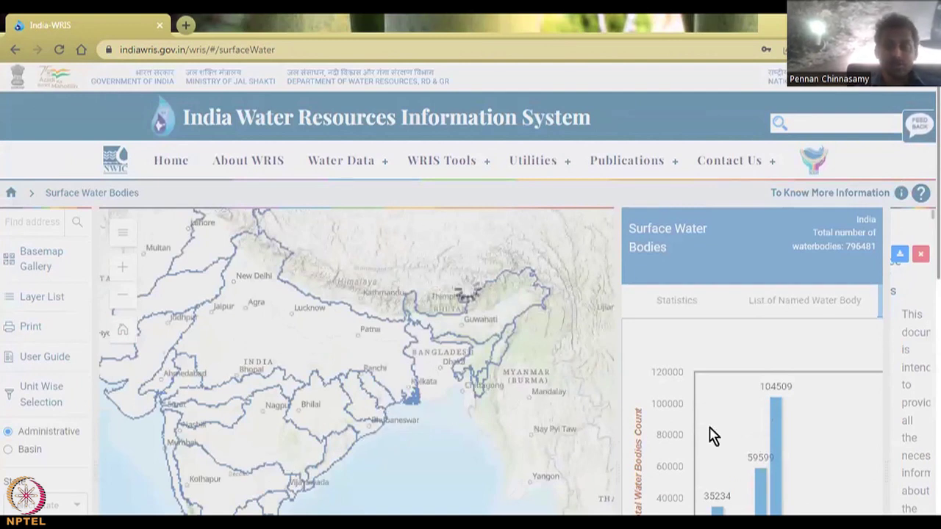
pyautogui.scroll(1, 411, 384)
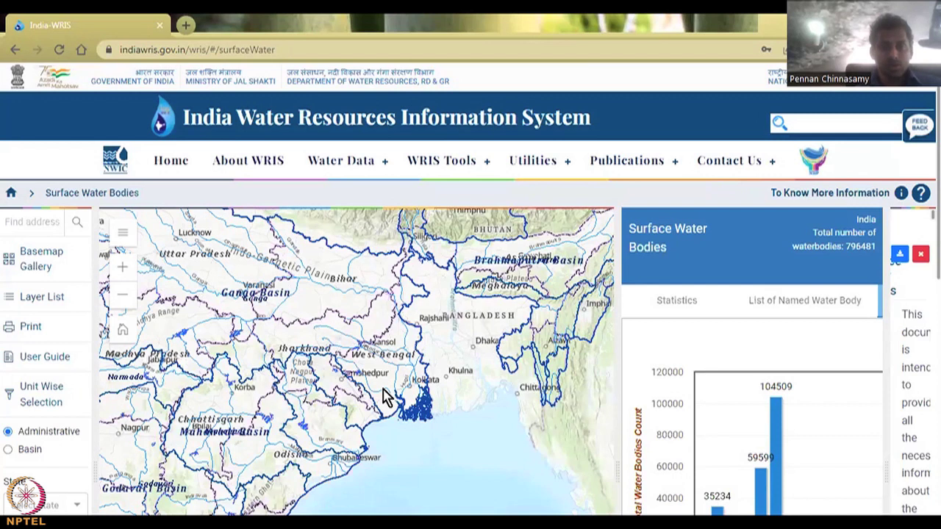
pyautogui.scroll(1, 378, 395)
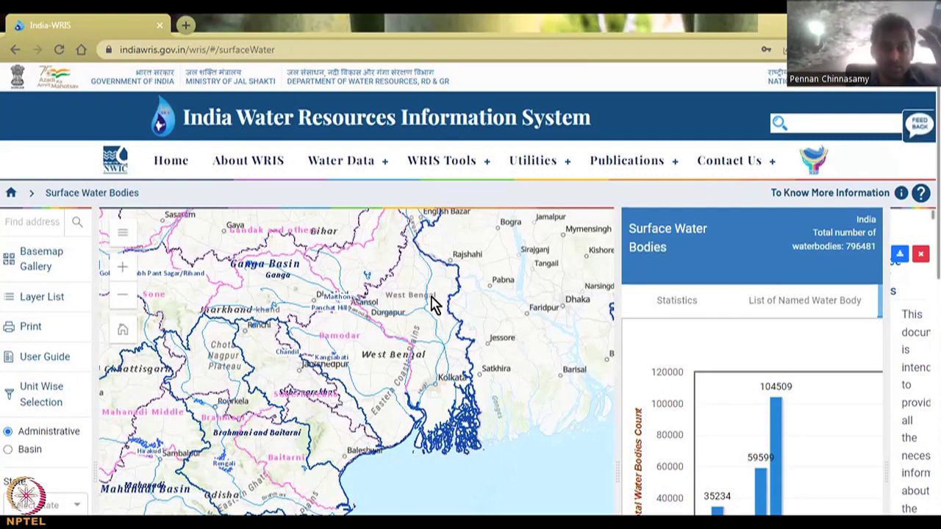
# Step: Open the Reservoir module from the surface water storage data
pyautogui.click(332, 158)
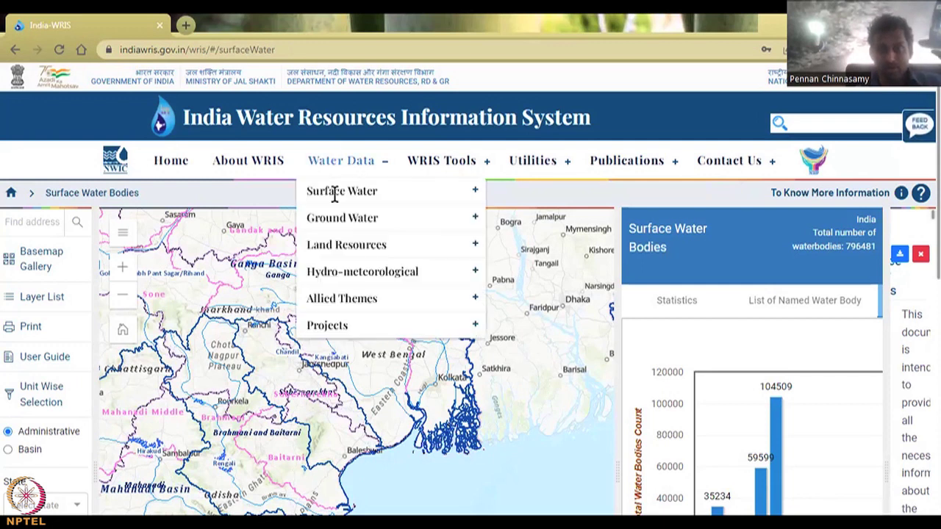
pyautogui.moveTo(529, 187)
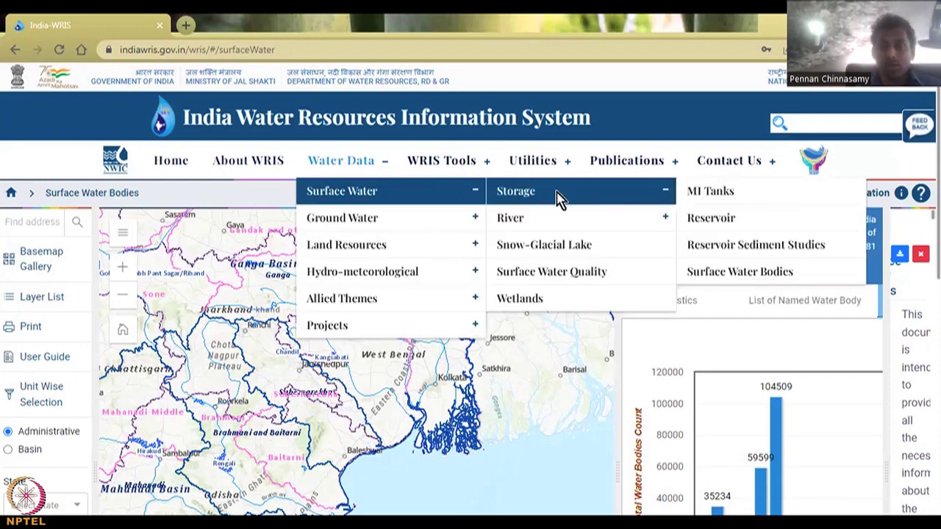
pyautogui.click(334, 159)
pyautogui.moveTo(357, 189)
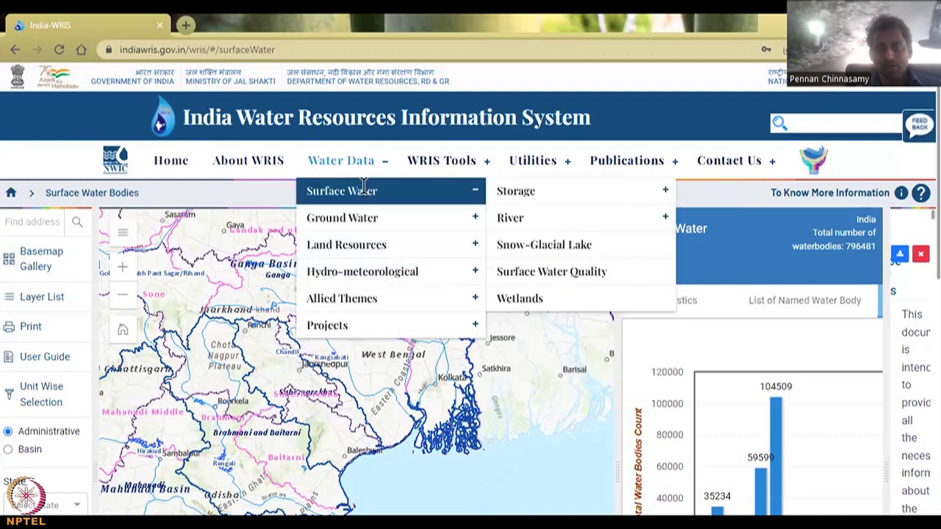
pyautogui.moveTo(593, 202)
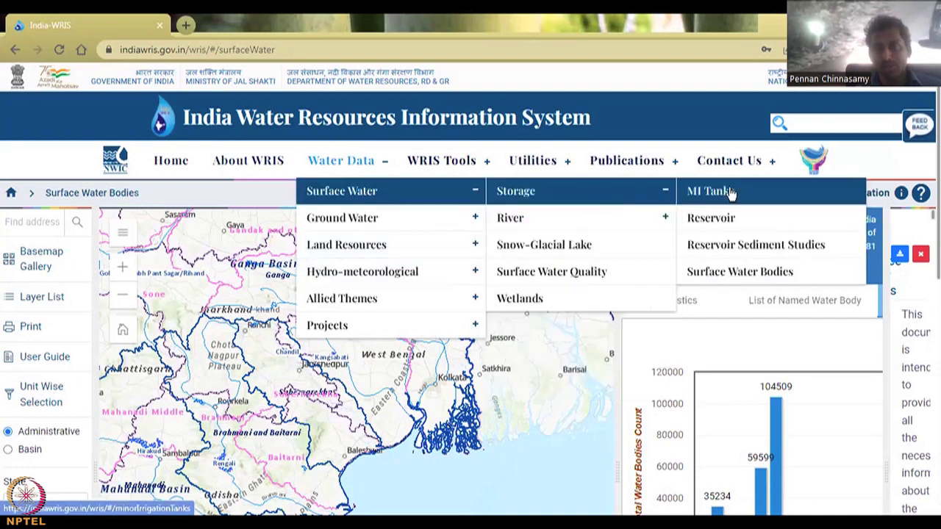
pyautogui.click(725, 219)
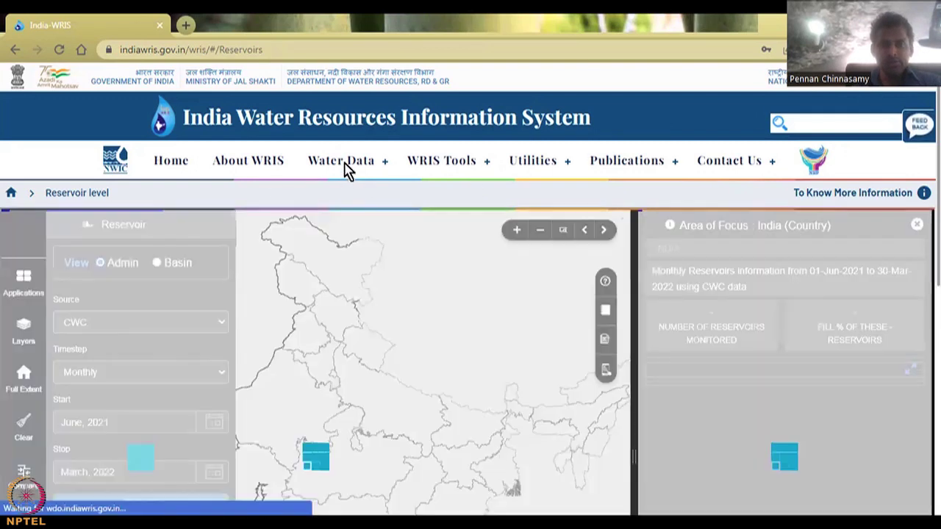
pyautogui.moveTo(343, 157)
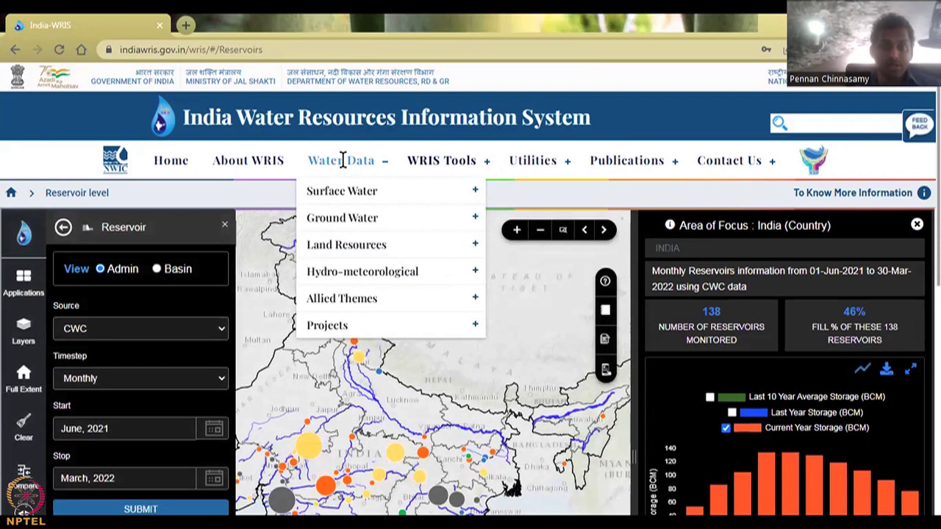
pyautogui.click(360, 190)
pyautogui.click(595, 197)
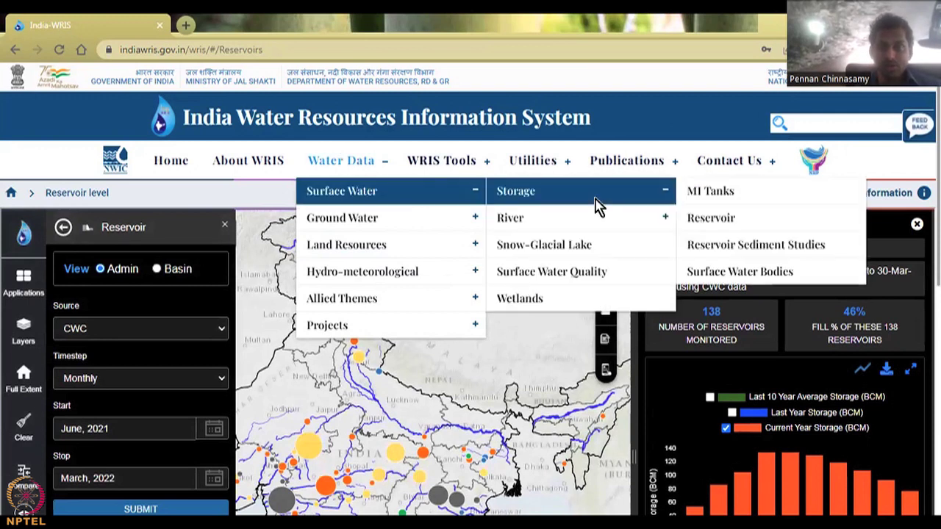
pyautogui.click(711, 218)
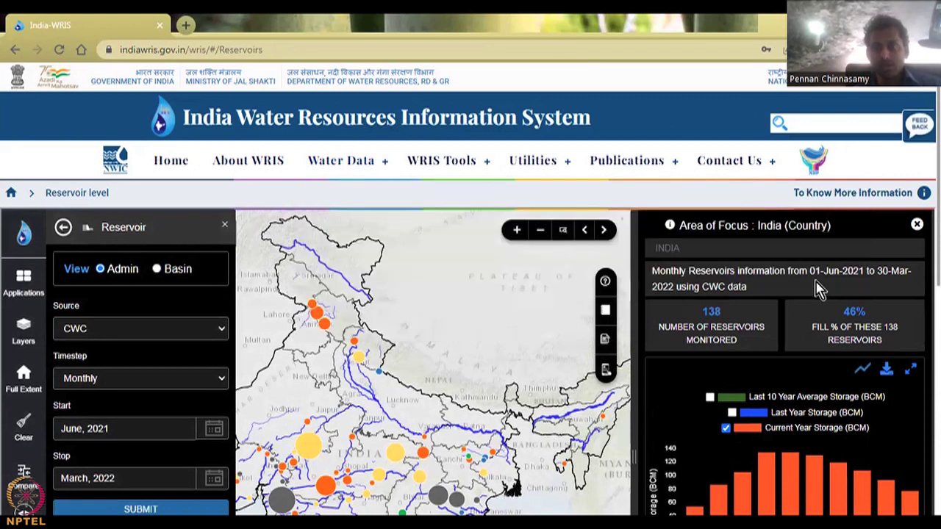
# Step: Review the period and source of the monthly reservoir information, the current year storage chart and the available source agencies
pyautogui.moveTo(809, 272); pyautogui.dragTo(710, 438)
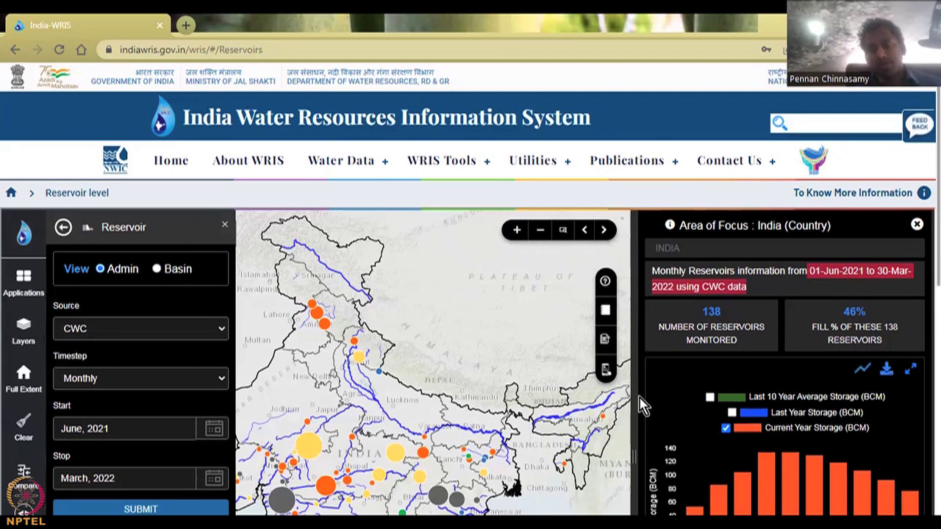
pyautogui.scroll(-2, 743, 371)
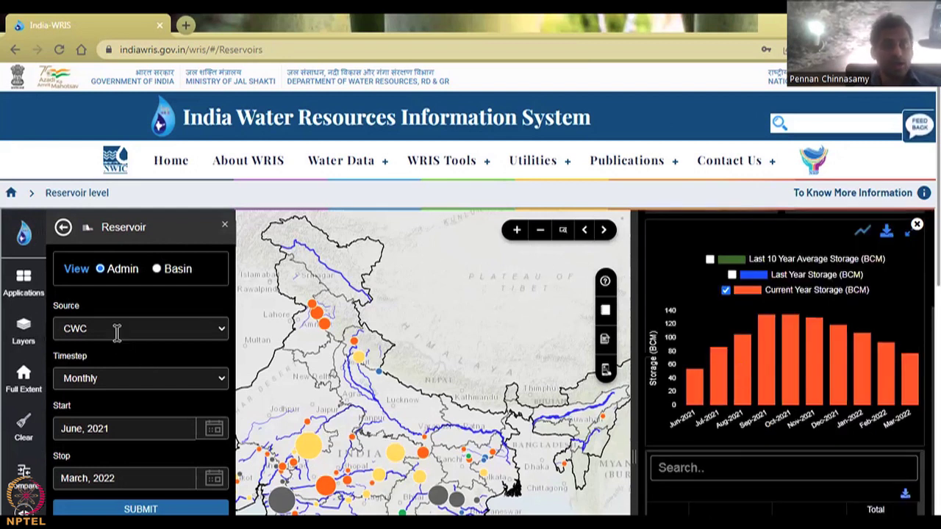
pyautogui.scroll(-2, 99, 247)
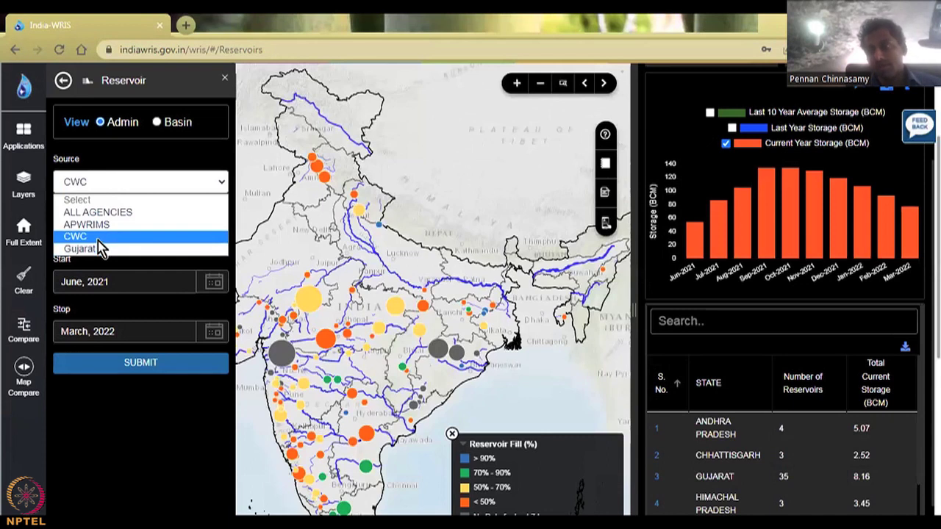
pyautogui.click(874, 189)
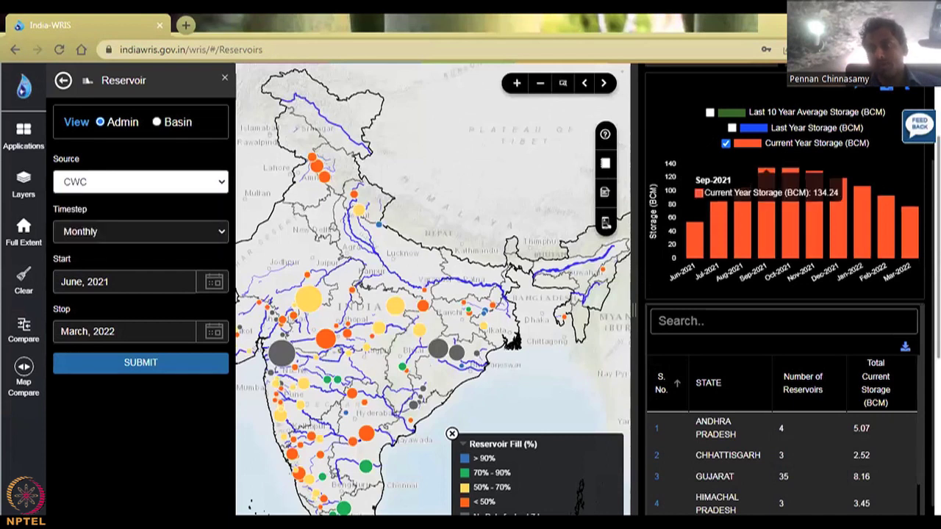
pyautogui.scroll(2, 643, 357)
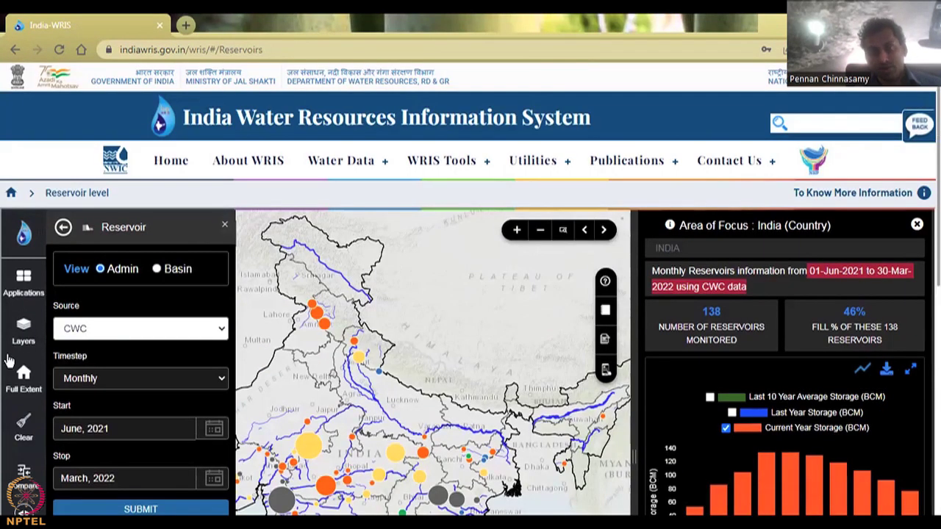
# Step: Set the reservoir data source to ALL AGENCIES
pyautogui.scroll(-2, 105, 222)
pyautogui.click(105, 182)
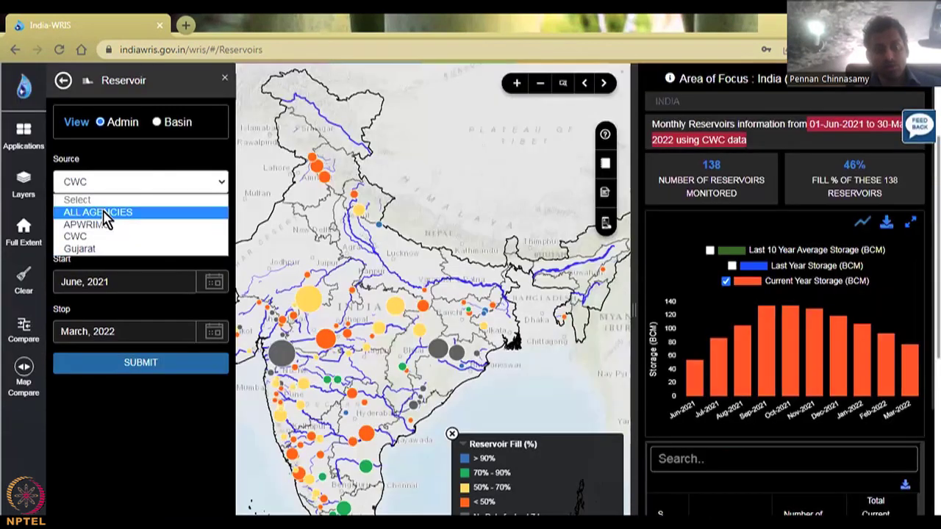
pyautogui.click(97, 211)
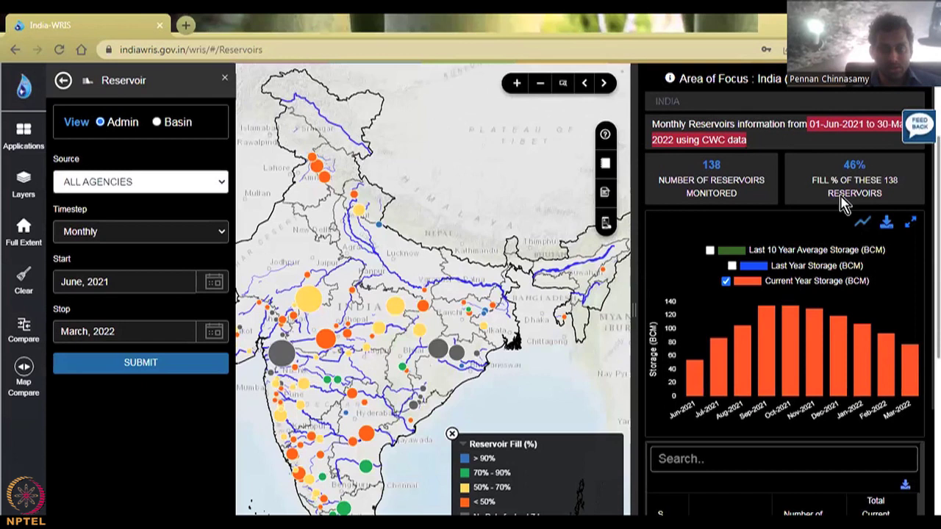
# Step: Examine the reservoir fill map down to southern India and the state-wise table of reservoir numbers and total current storage
pyautogui.scroll(2, 840, 203)
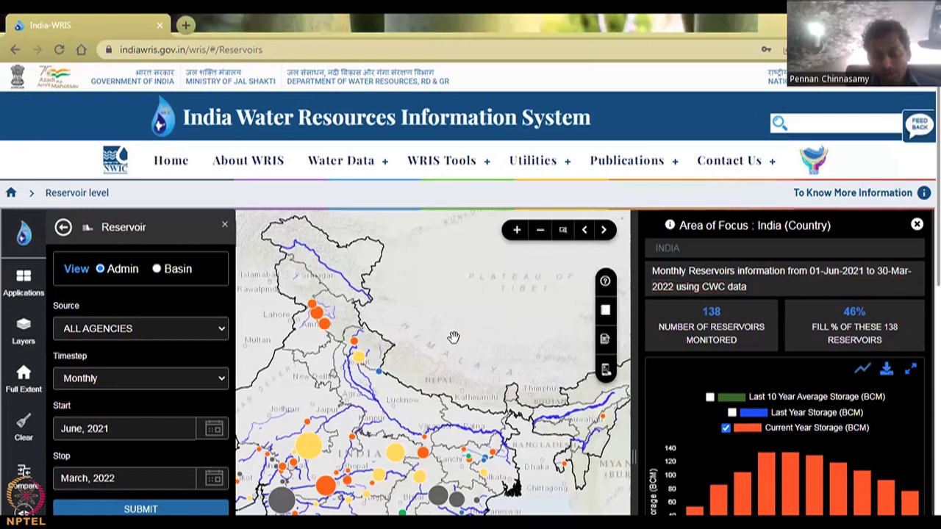
pyautogui.scroll(-2, 513, 252)
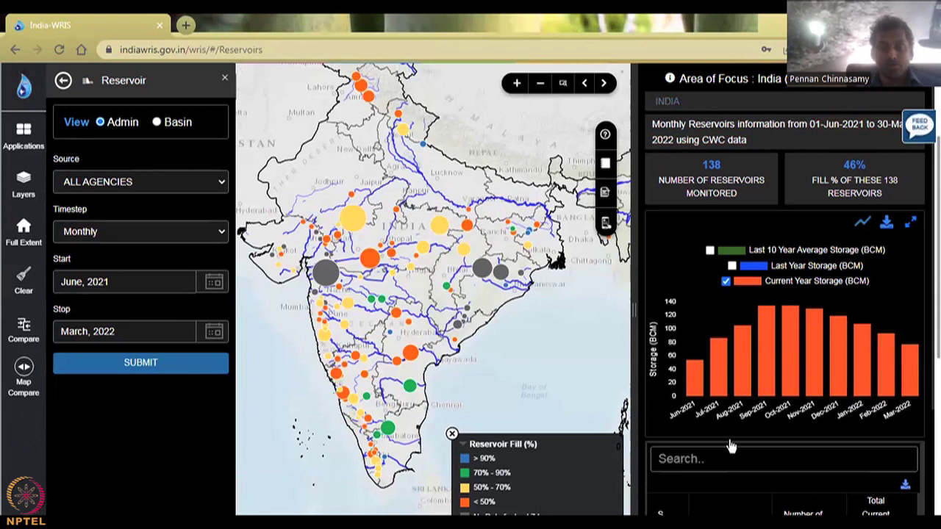
pyautogui.scroll(-3, 728, 440)
pyautogui.scroll(-1, 726, 449)
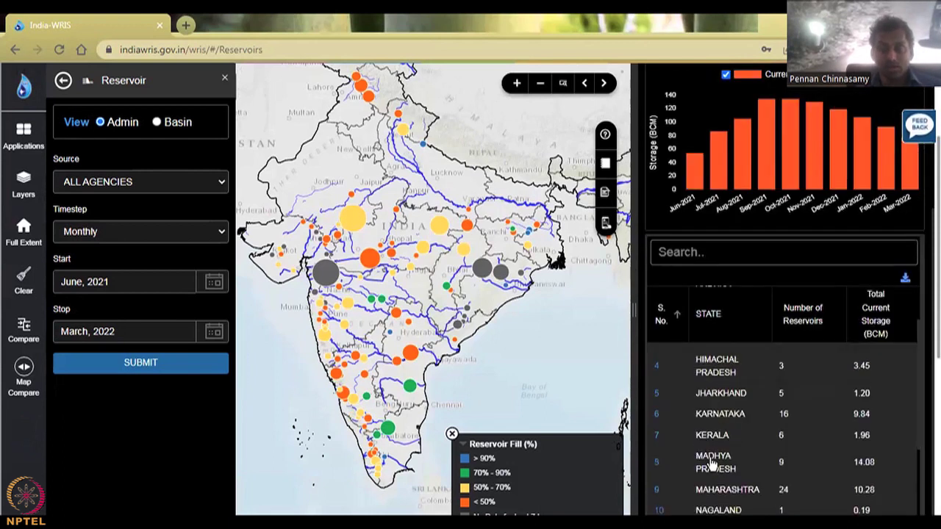
# Step: Filter the state-wise reservoir table by "maha" and open Maharashtra's reservoir data
pyautogui.click(693, 250)
pyautogui.write('ma')
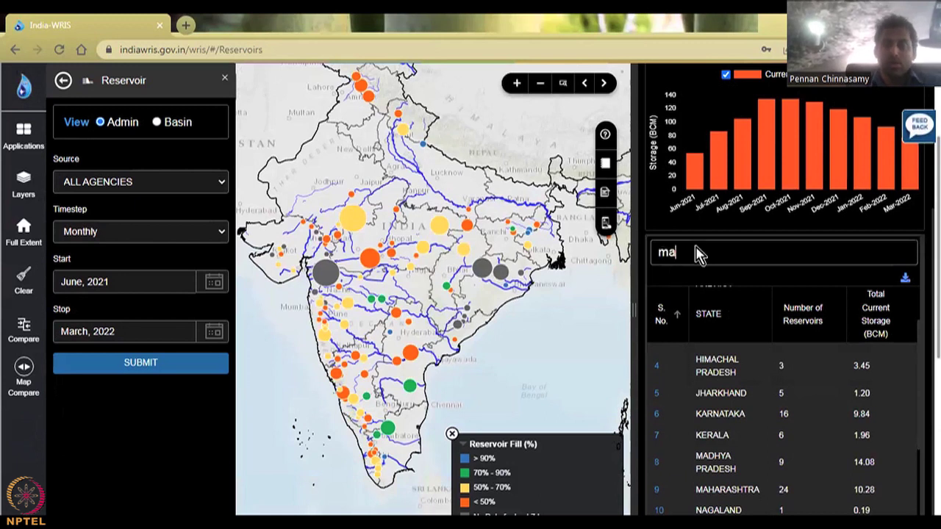
pyautogui.write('ha')
pyautogui.scroll(-2, 704, 227)
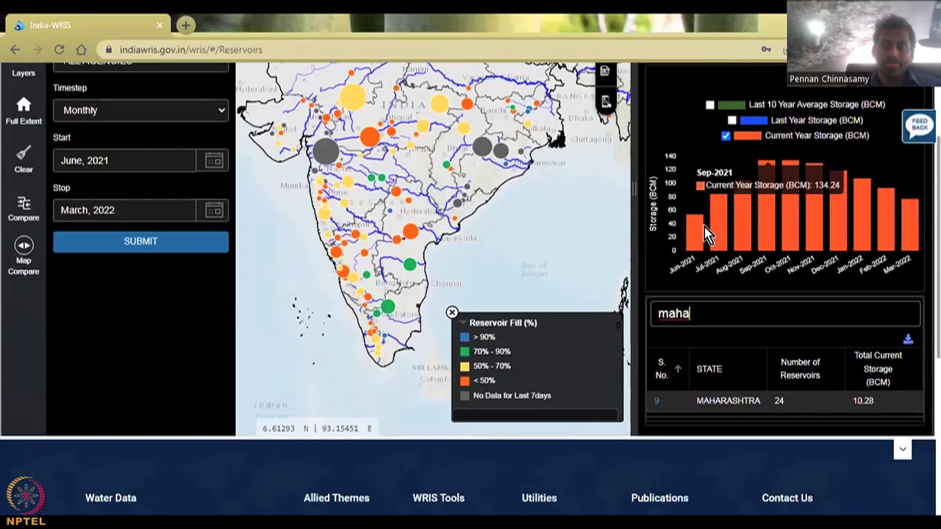
pyautogui.scroll(-1, 704, 389)
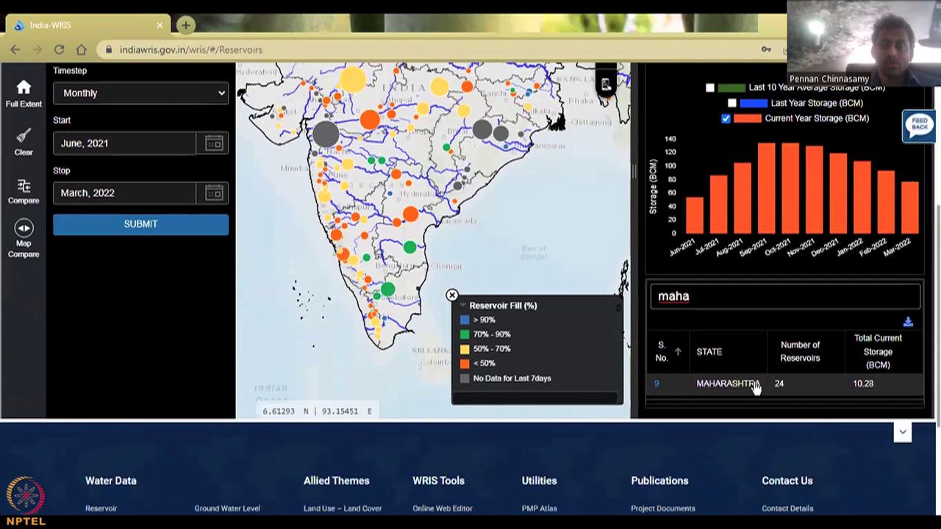
pyautogui.click(738, 384)
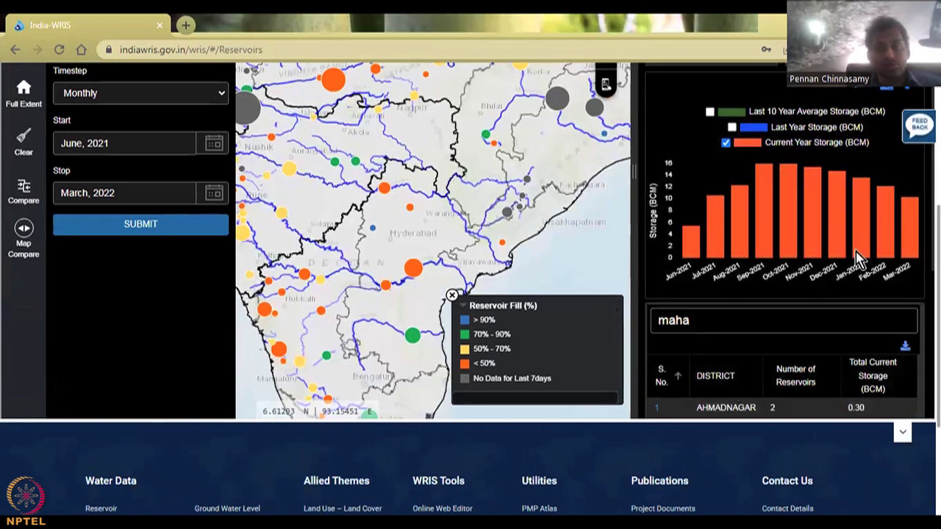
# Step: Add Last Year Storage and Last 10 Year Average Storage to Maharashtra's monthly storage chart
pyautogui.scroll(4, 643, 250)
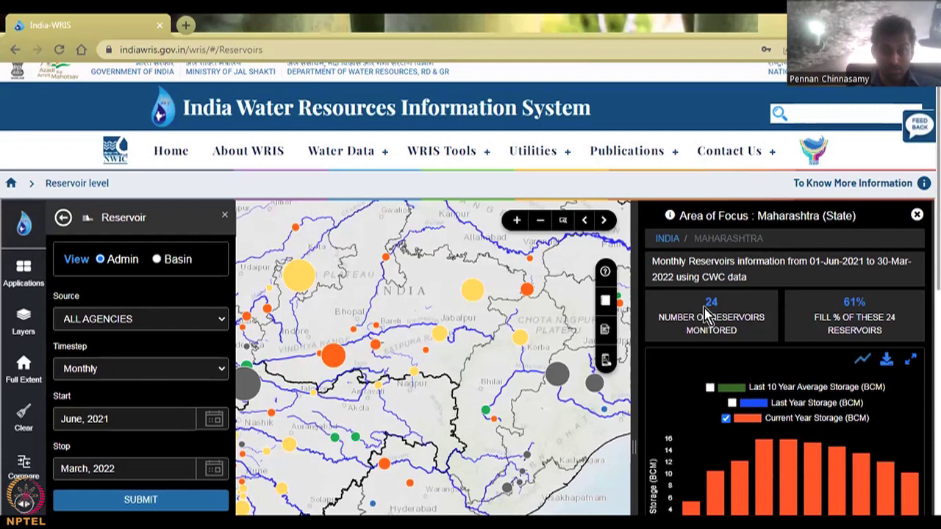
pyautogui.scroll(-2, 735, 345)
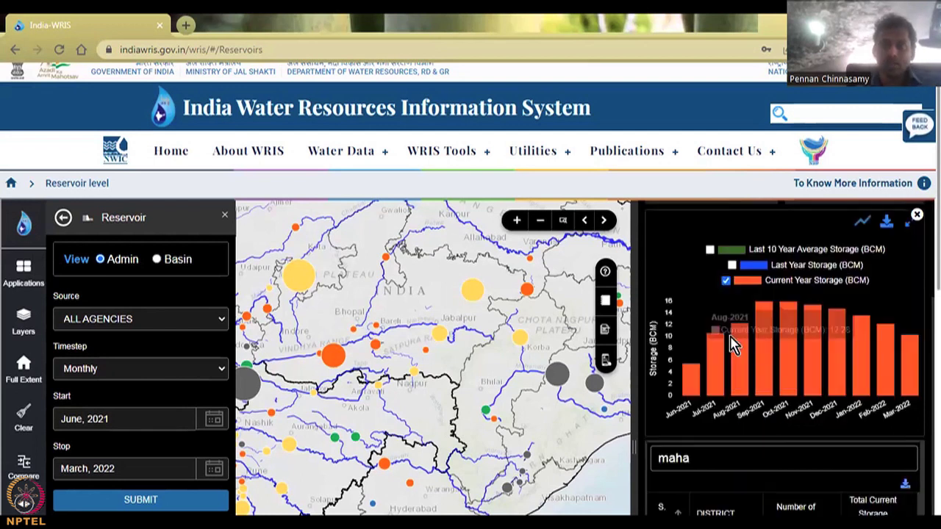
pyautogui.click(731, 265)
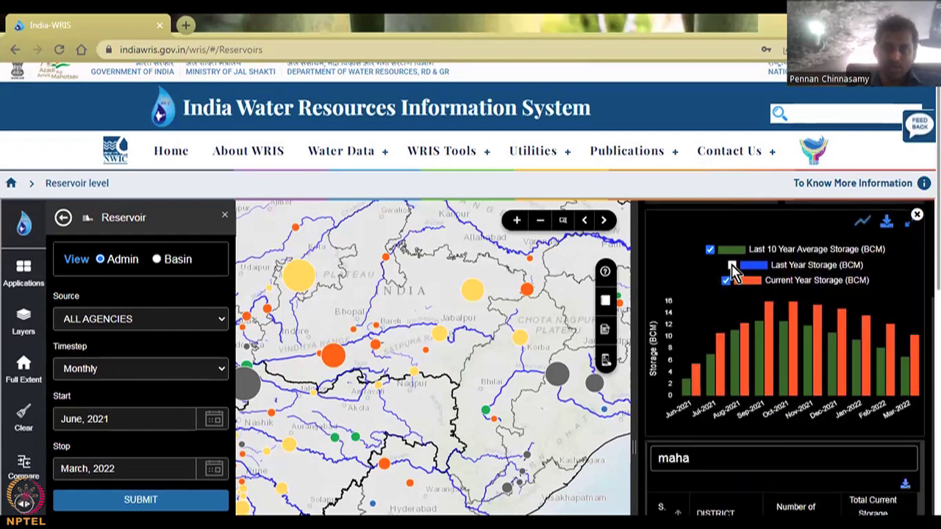
pyautogui.click(709, 249)
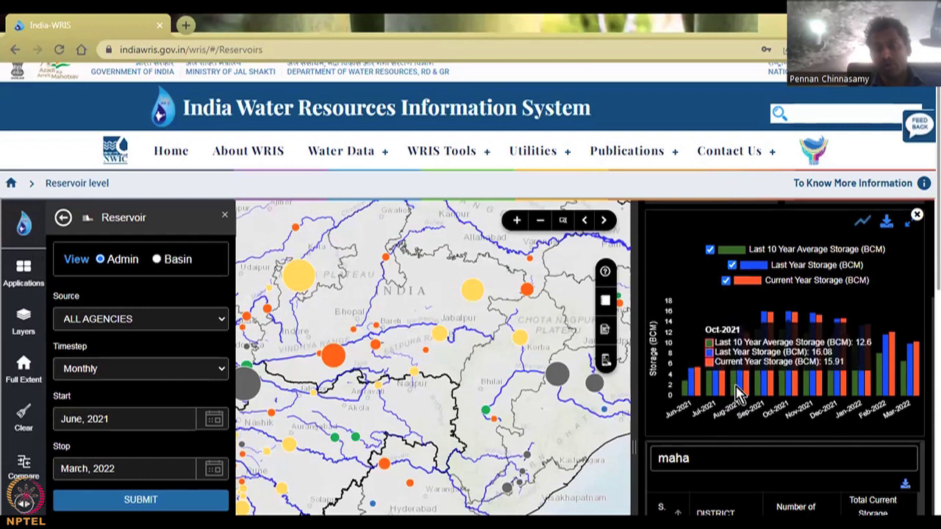
# Step: Drill down from Maharashtra's district table to Pune and open its Koyana/Shivaji Sagar reservoir
pyautogui.scroll(-2, 726, 448)
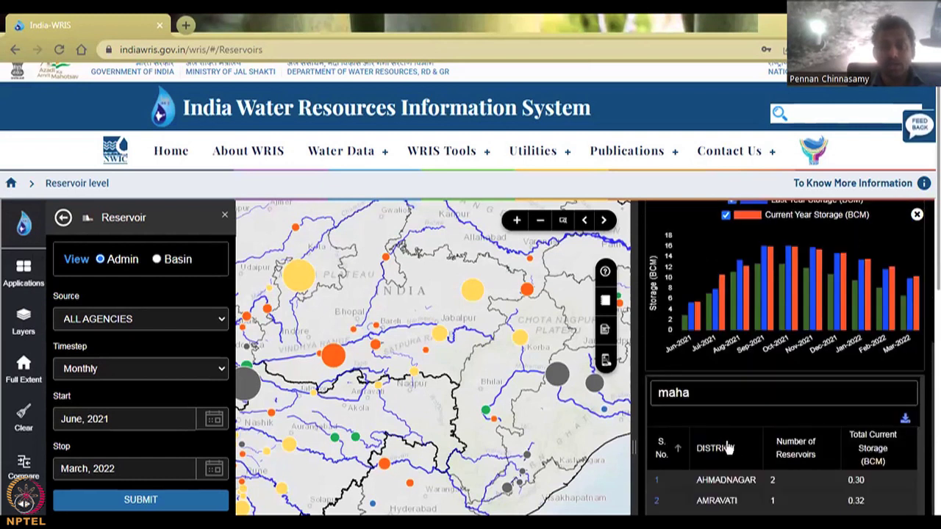
pyautogui.scroll(-1, 783, 485)
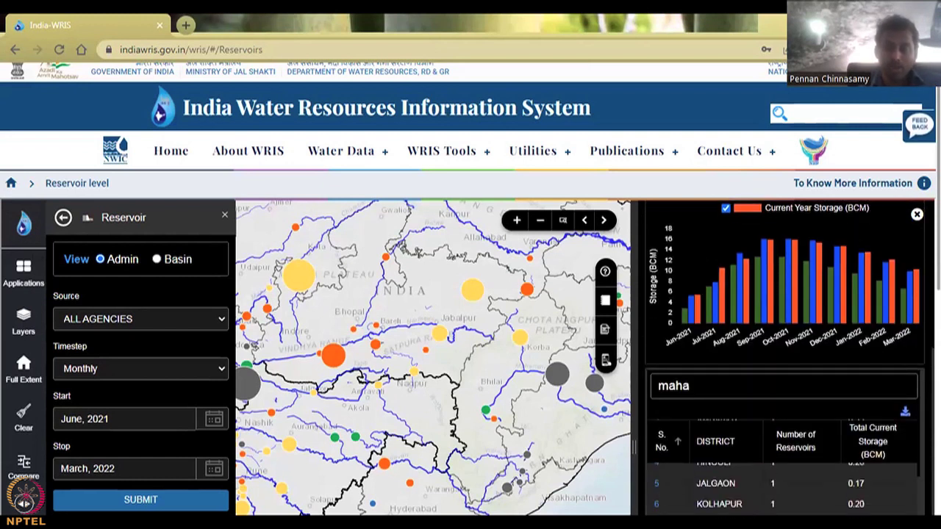
pyautogui.scroll(-1, 783, 456)
pyautogui.scroll(-1, 695, 243)
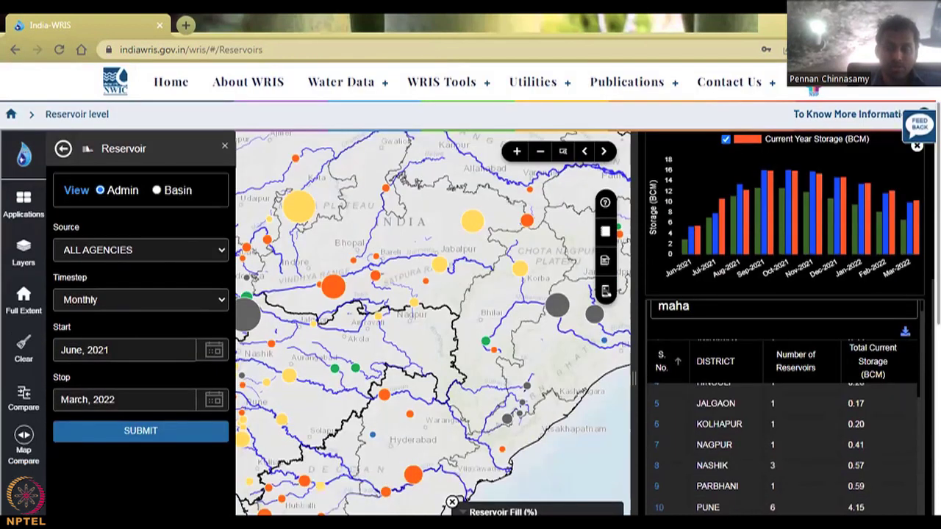
pyautogui.scroll(-2, 717, 327)
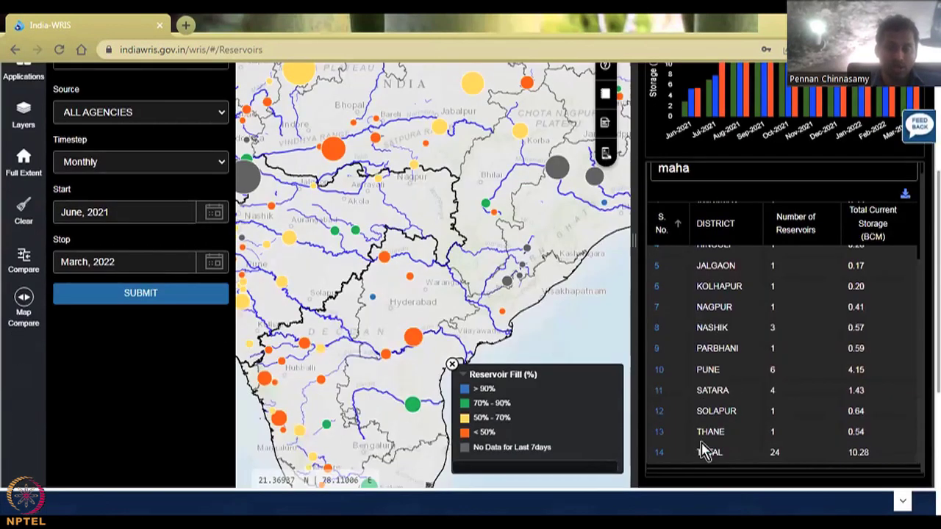
pyautogui.click(708, 373)
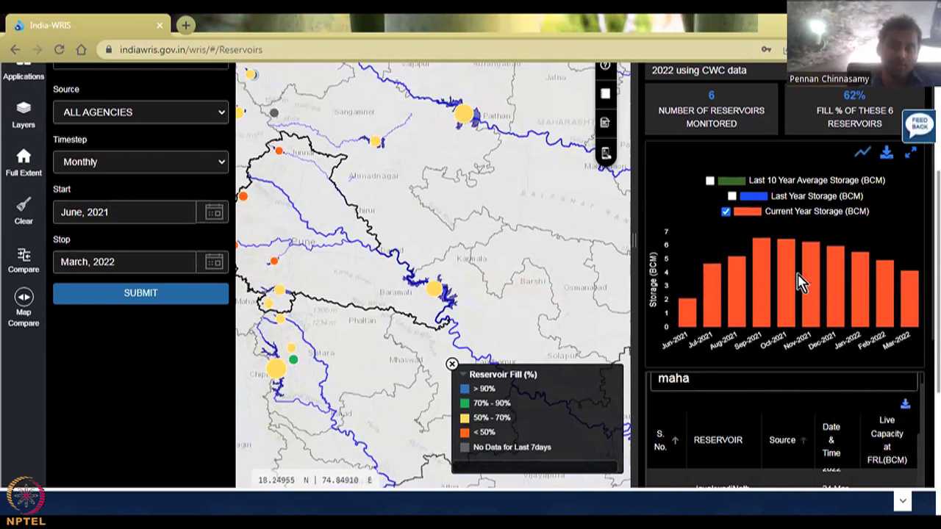
pyautogui.scroll(-3, 801, 283)
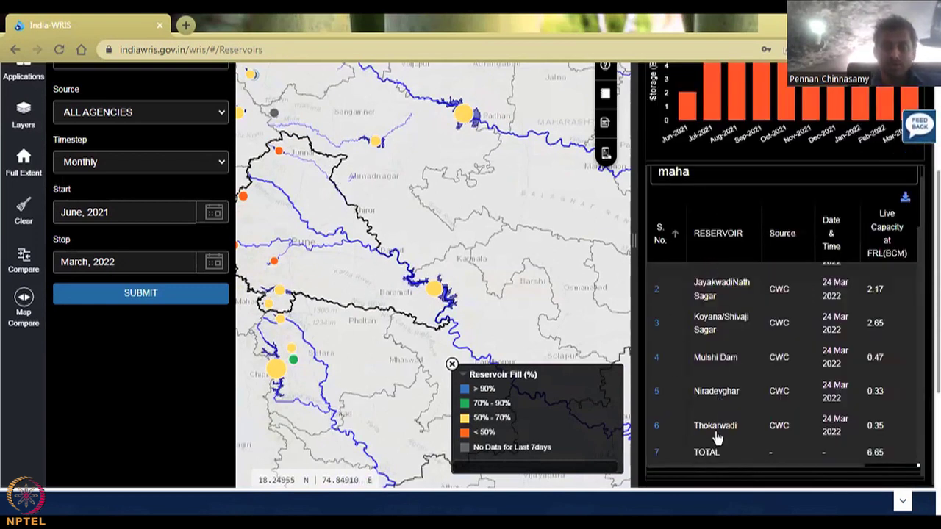
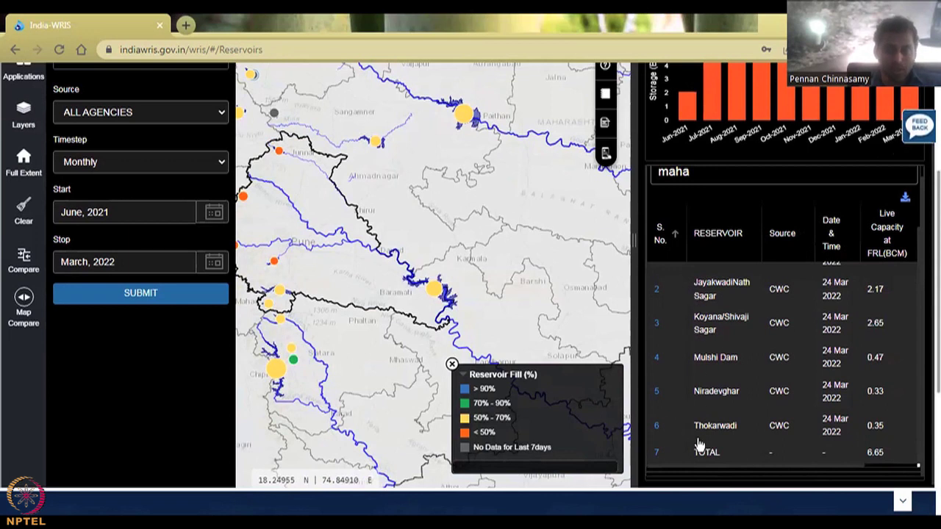
pyautogui.click(715, 327)
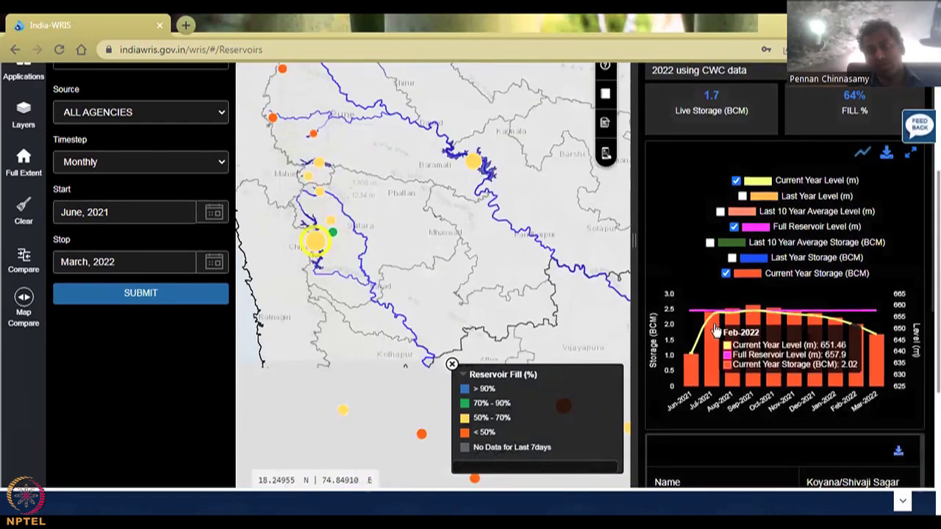
# Step: Review the Koyana/Shivaji Sagar chart, comparing monthly current year storage and level with the full reservoir level
pyautogui.scroll(3, 673, 248)
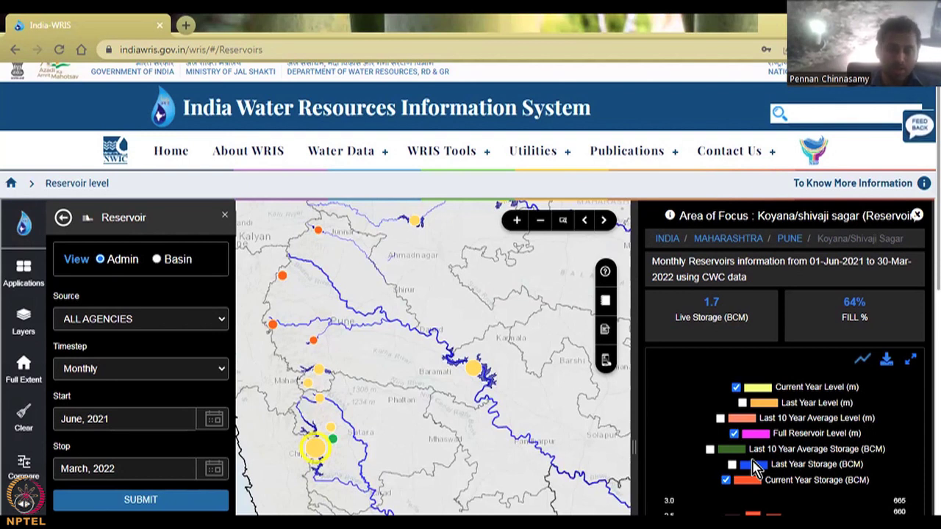
pyautogui.scroll(-3, 748, 419)
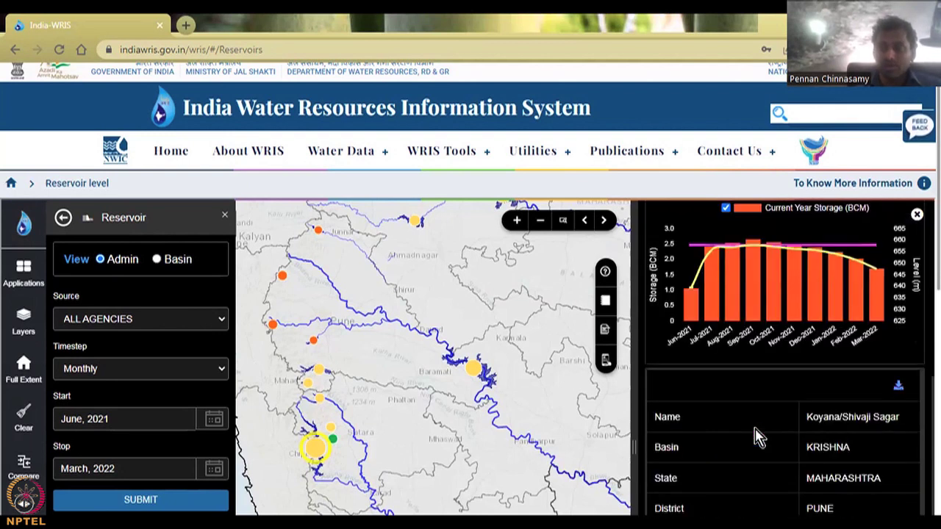
pyautogui.moveTo(709, 246)
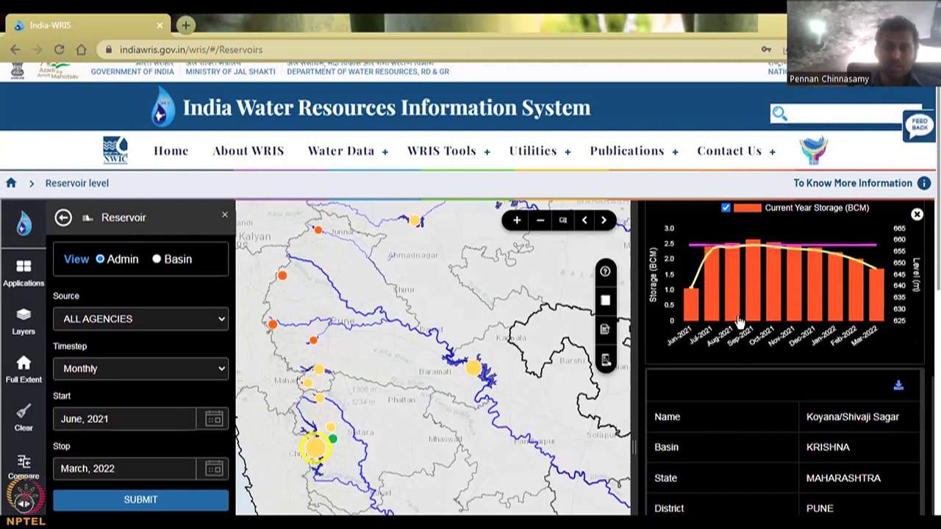
pyautogui.moveTo(874, 294)
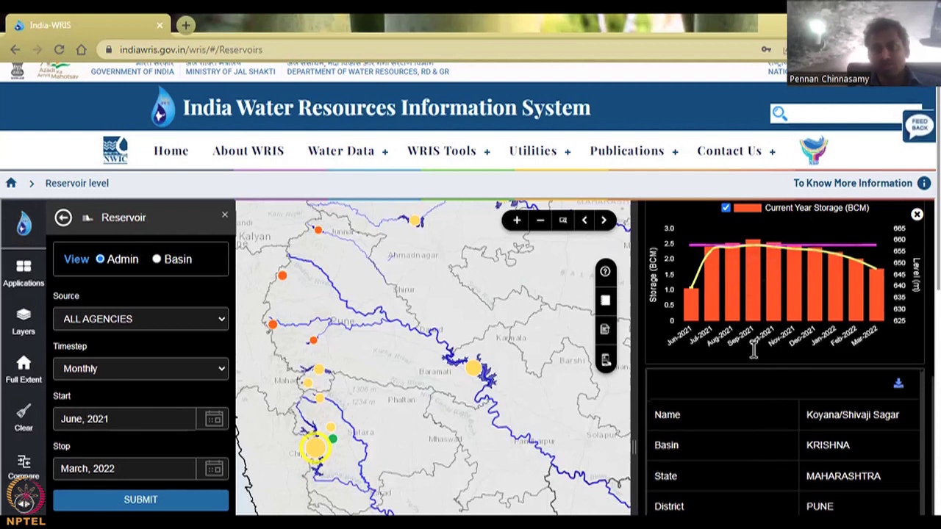
# Step: Examine the reservoir's name, basin, coordinates, date, FRL, live capacity and current live storage, and compare them with the chart
pyautogui.scroll(-5, 754, 351)
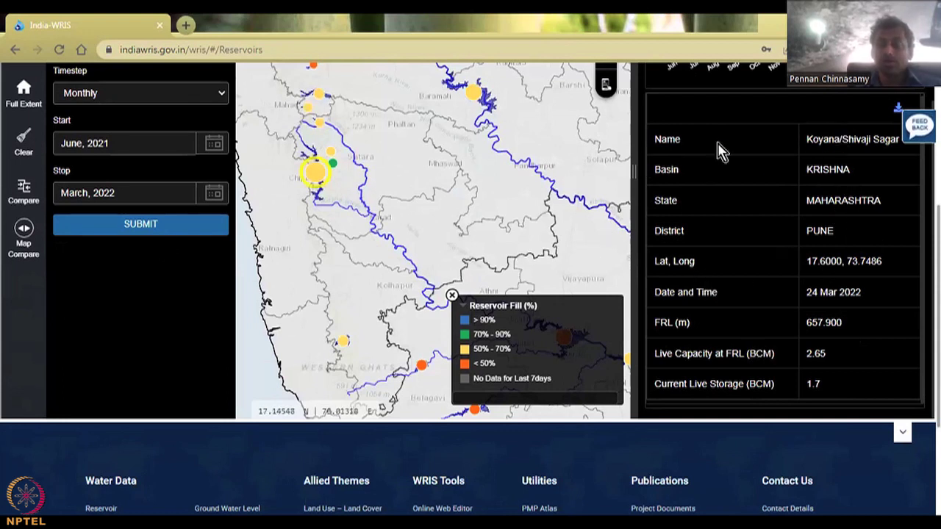
pyautogui.moveTo(805, 139); pyautogui.dragTo(904, 143)
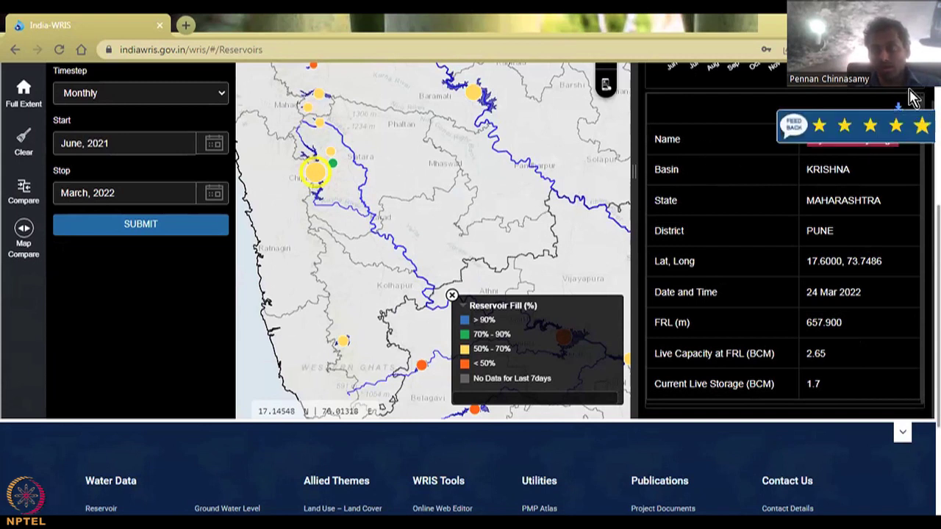
pyautogui.tripleClick(907, 95)
pyautogui.click(865, 218)
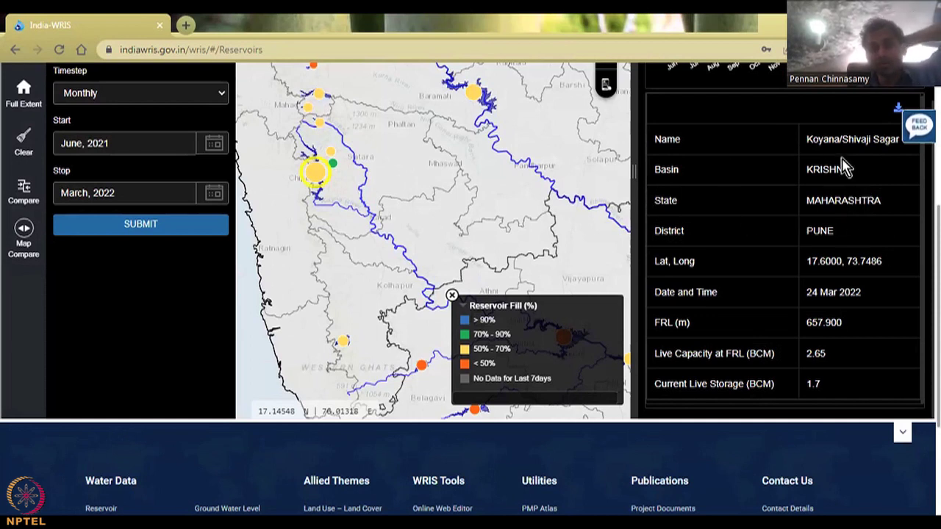
pyautogui.doubleClick(786, 170)
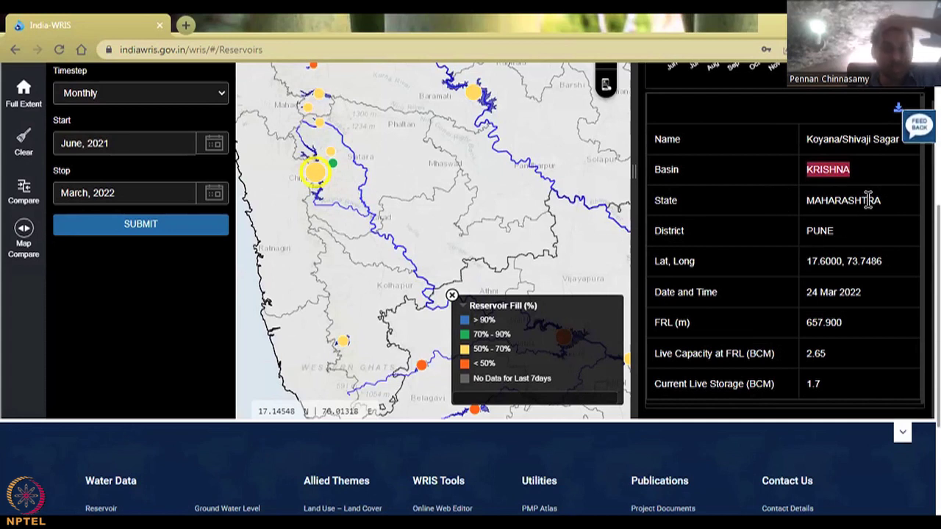
pyautogui.moveTo(895, 263); pyautogui.dragTo(833, 268)
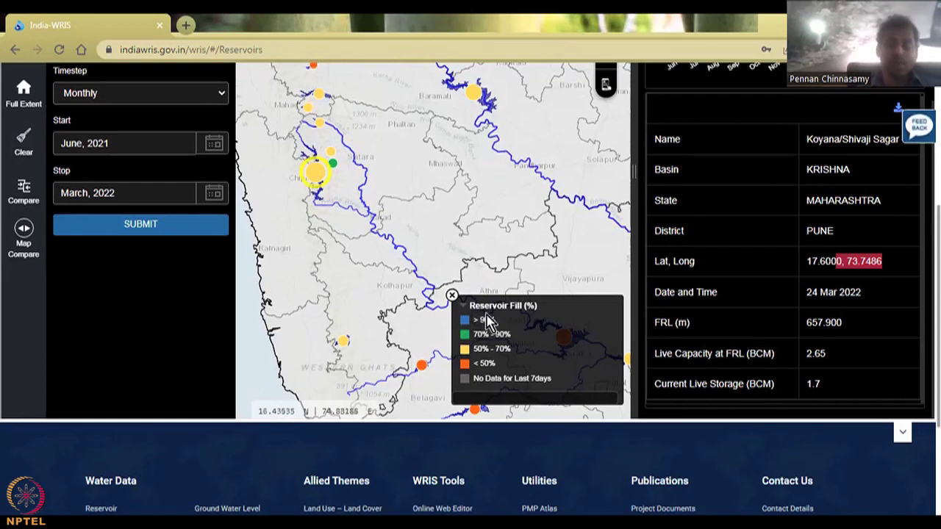
pyautogui.click(814, 291)
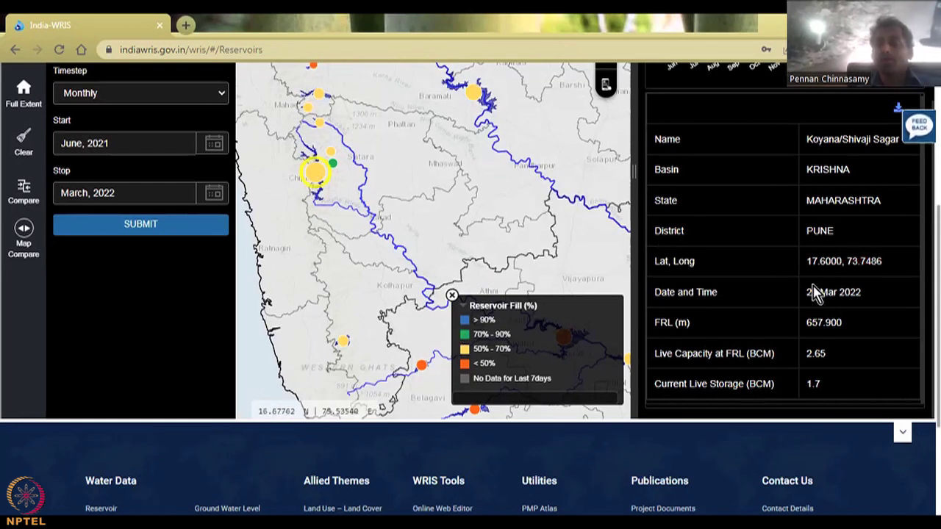
pyautogui.tripleClick(814, 292)
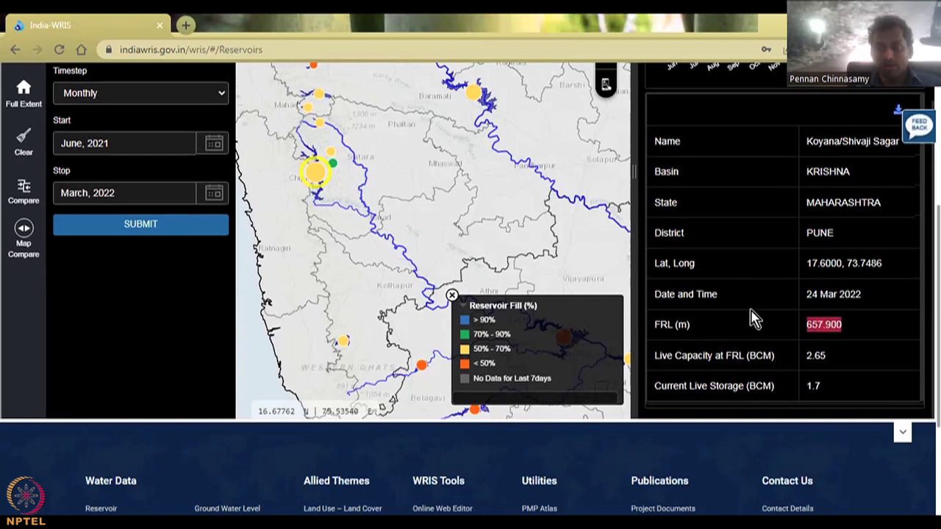
pyautogui.scroll(4, 749, 324)
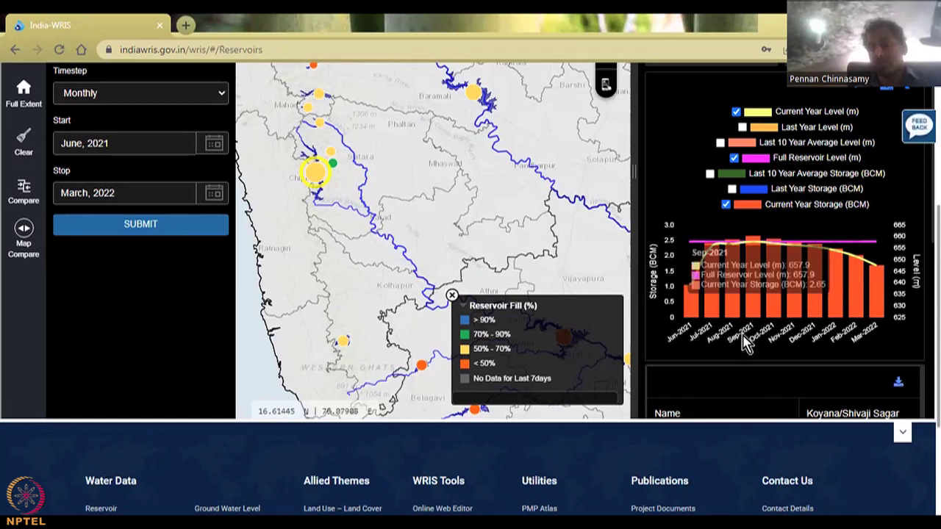
pyautogui.scroll(-2, 741, 351)
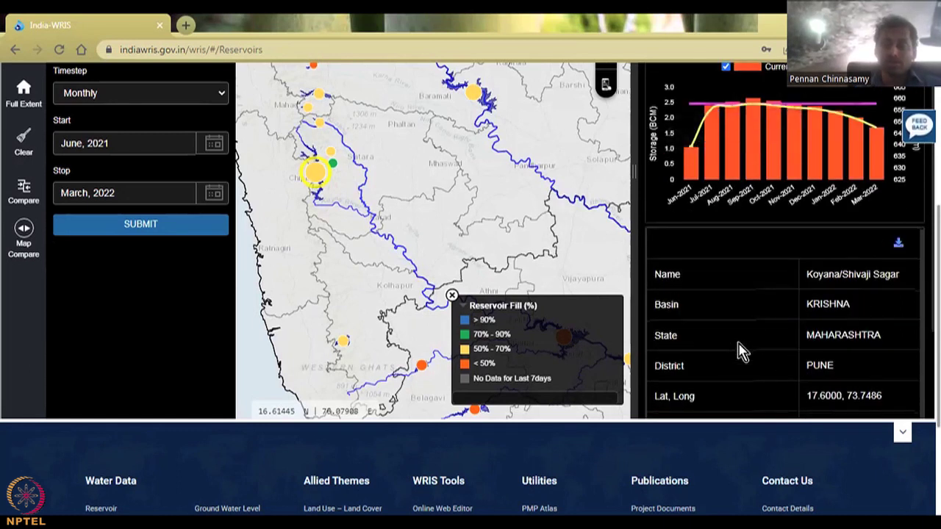
pyautogui.scroll(-2, 739, 346)
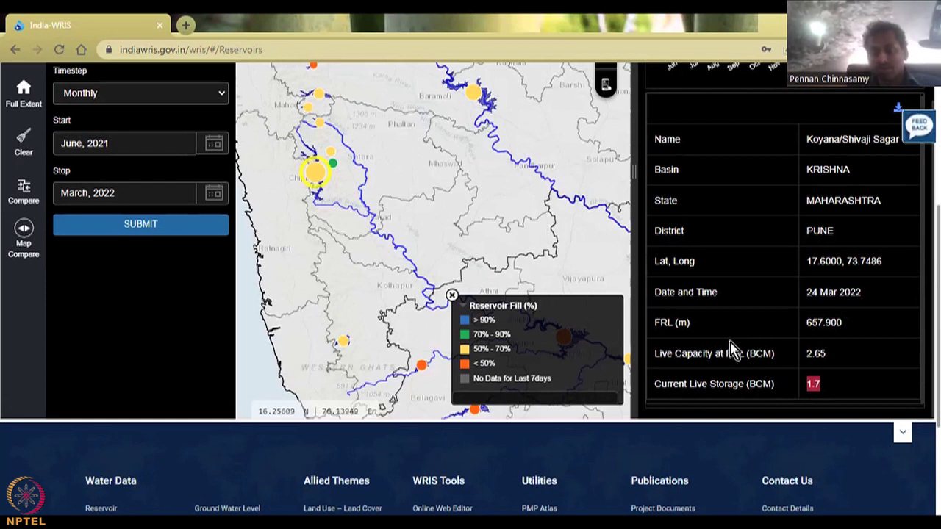
# Step: Set the monthly reservoir period to January 2021 through December 2021 and submit it
pyautogui.scroll(3, 731, 351)
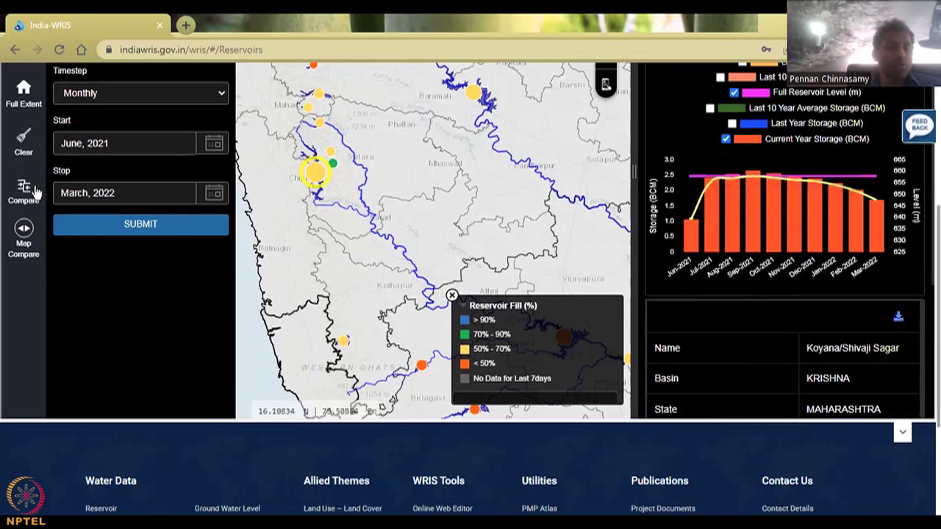
pyautogui.scroll(2, 218, 151)
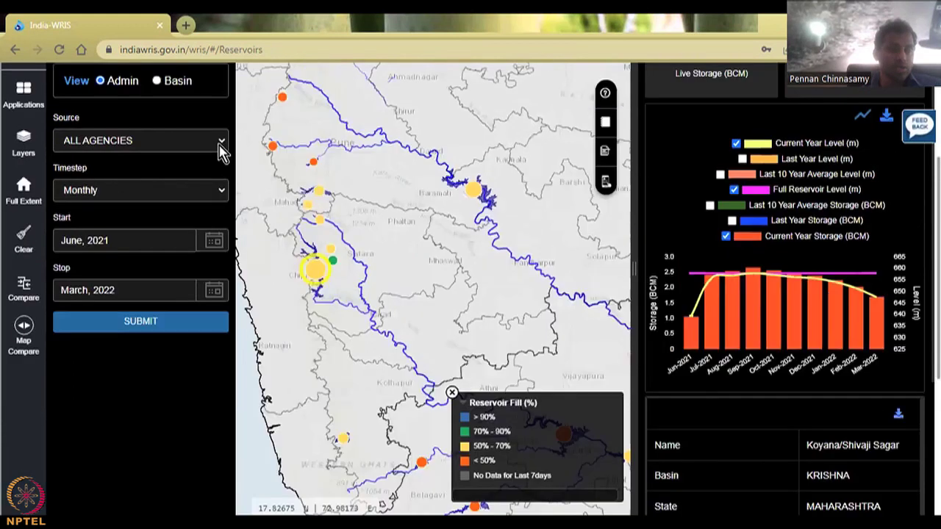
pyautogui.click(217, 249)
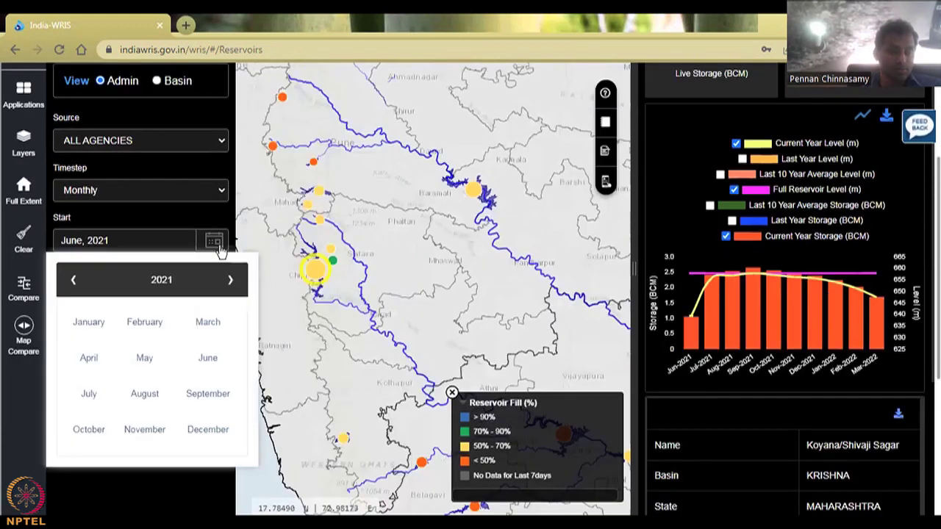
pyautogui.click(88, 324)
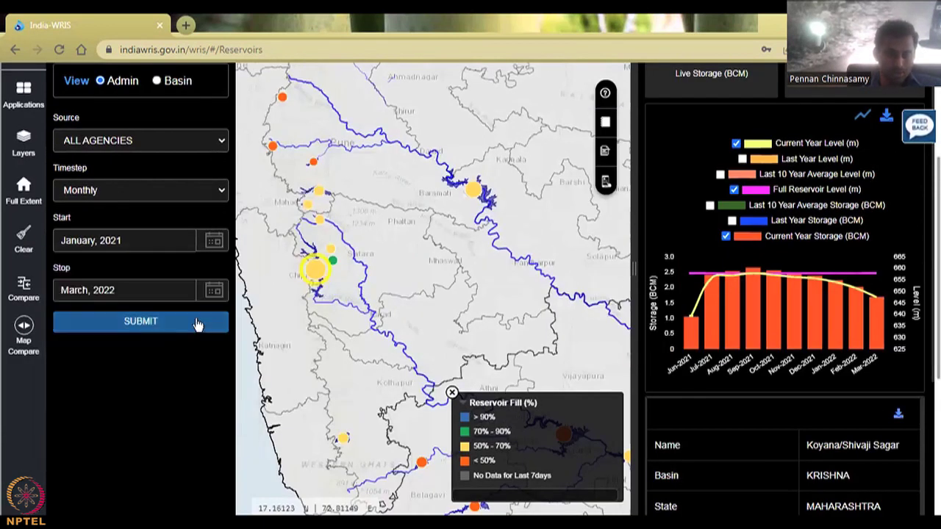
pyautogui.click(213, 291)
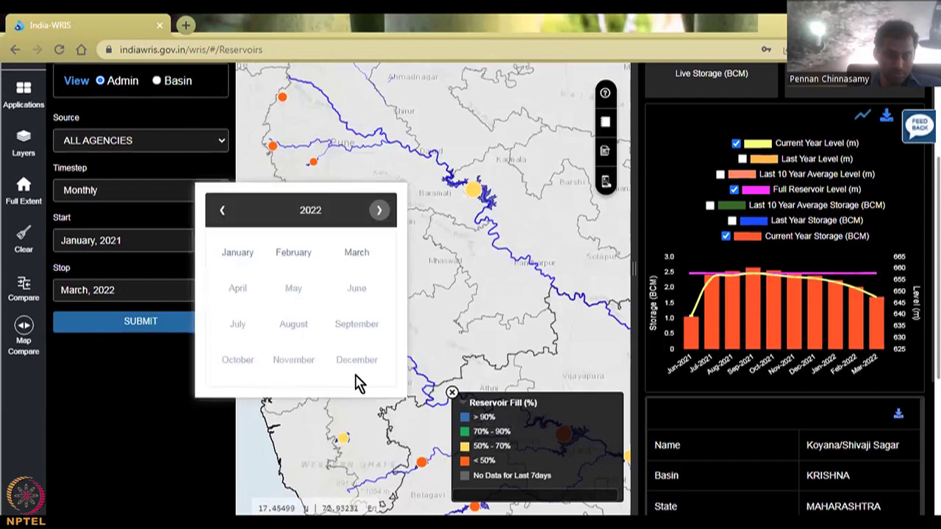
pyautogui.click(223, 211)
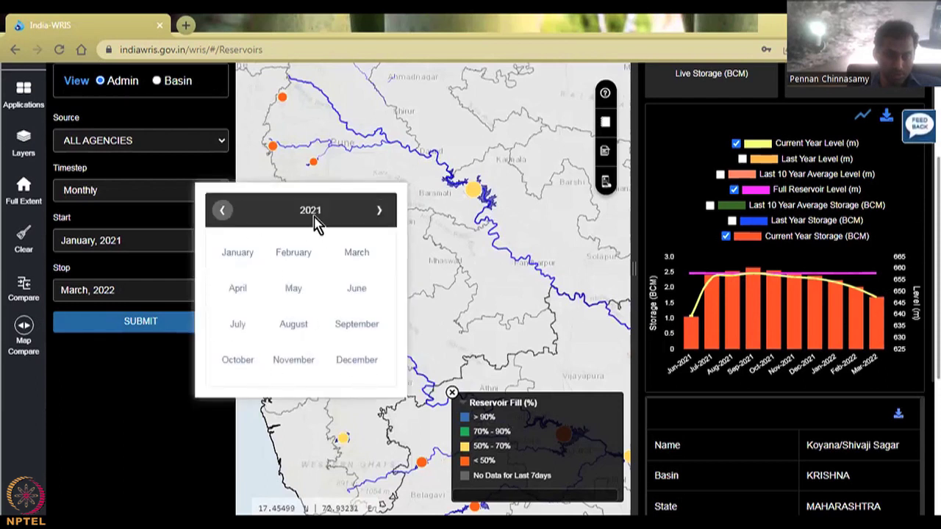
pyautogui.click(357, 359)
pyautogui.click(186, 333)
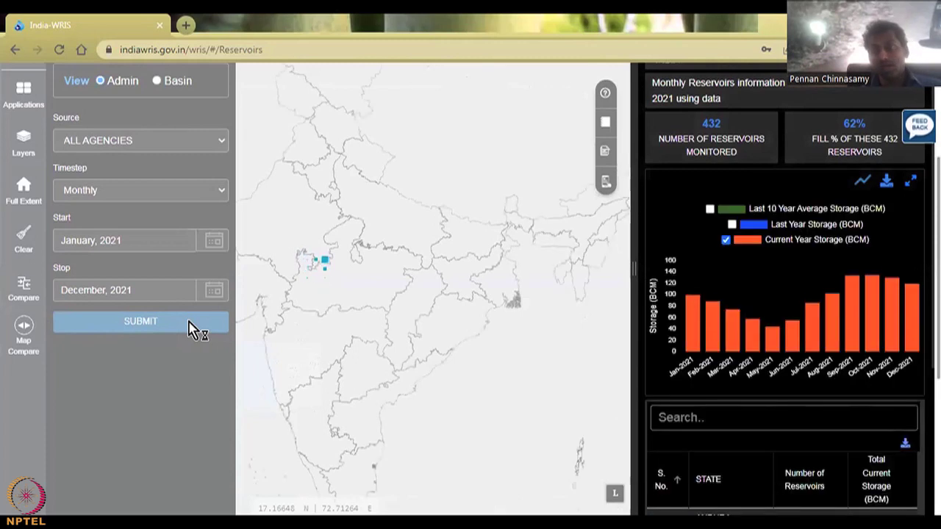
# Step: Examine India's monthly current year storage for 2021, comparing the January, September and December bars
pyautogui.moveTo(694, 294)
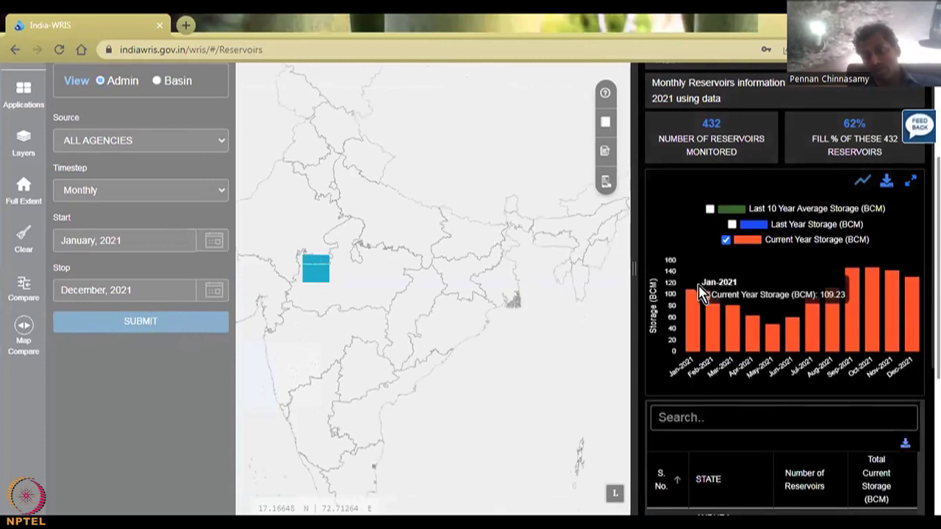
pyautogui.moveTo(722, 301)
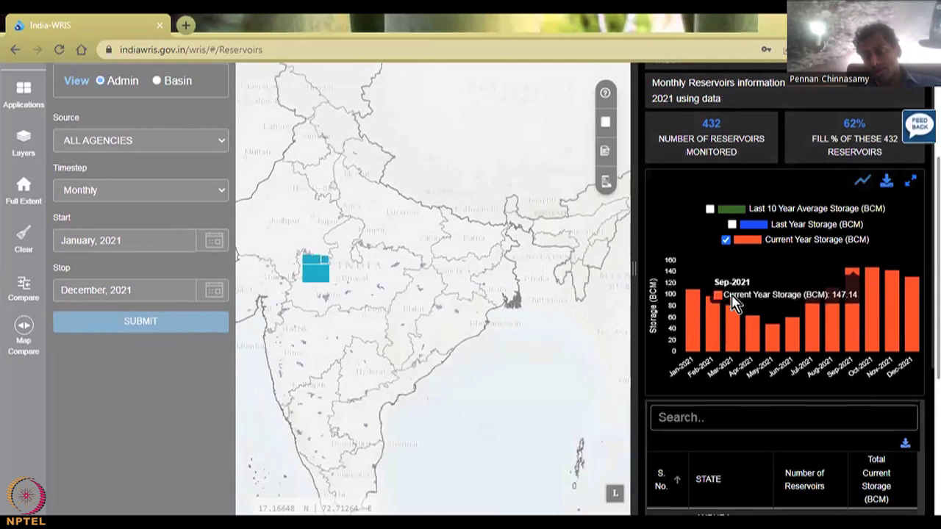
pyautogui.moveTo(909, 270)
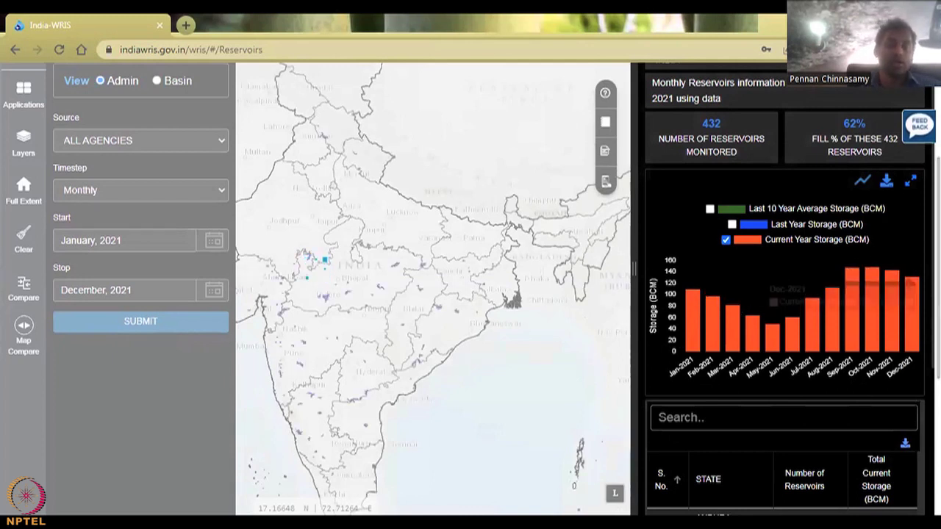
pyautogui.moveTo(897, 286)
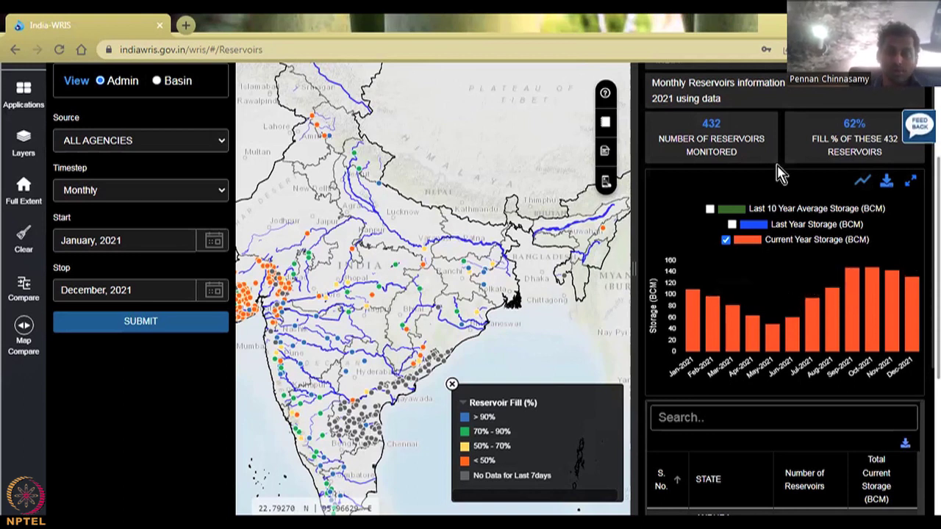
pyautogui.scroll(2, 660, 259)
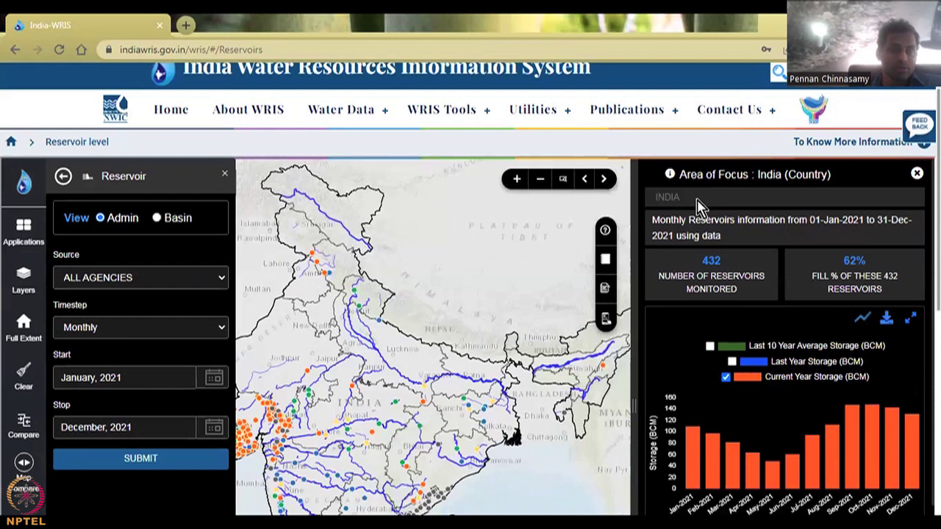
# Step: Search the state table for "maha" and open Maharashtra's reservoir storage for 2021
pyautogui.scroll(-3, 738, 405)
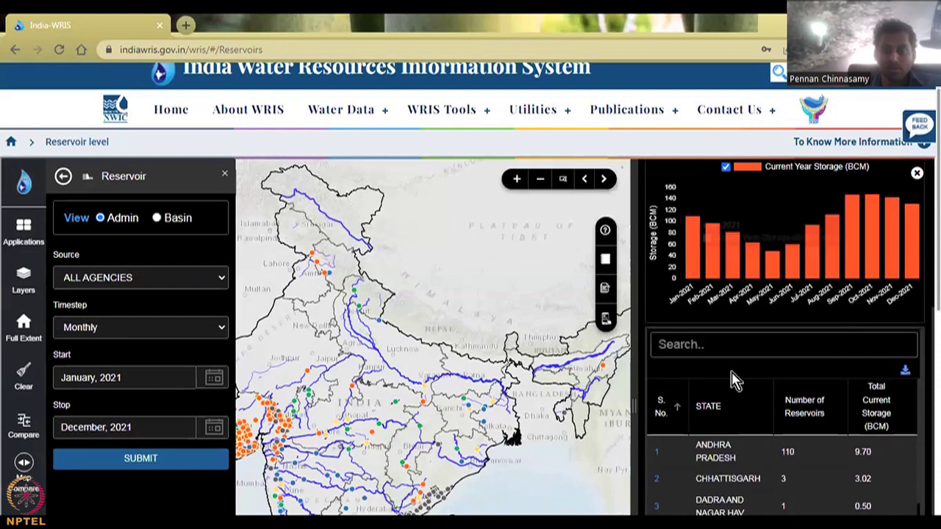
pyautogui.click(725, 343)
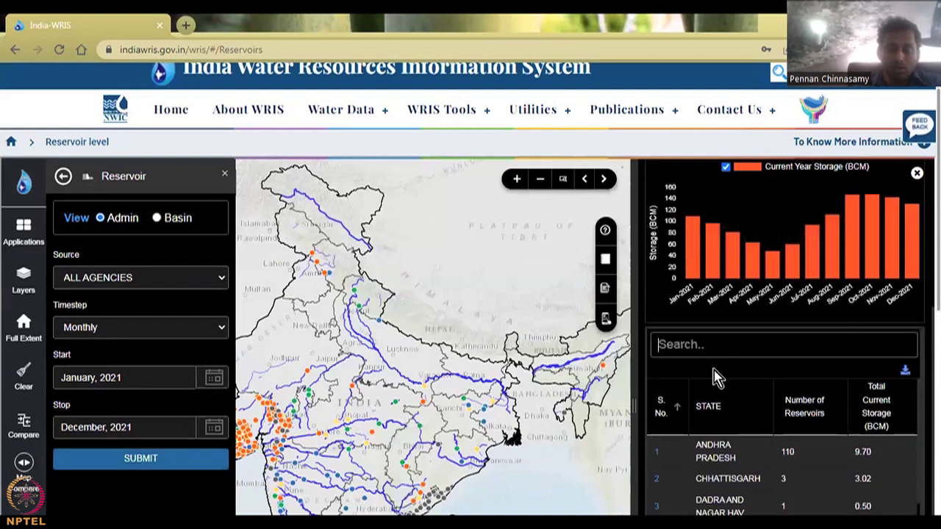
pyautogui.scroll(3, 716, 376)
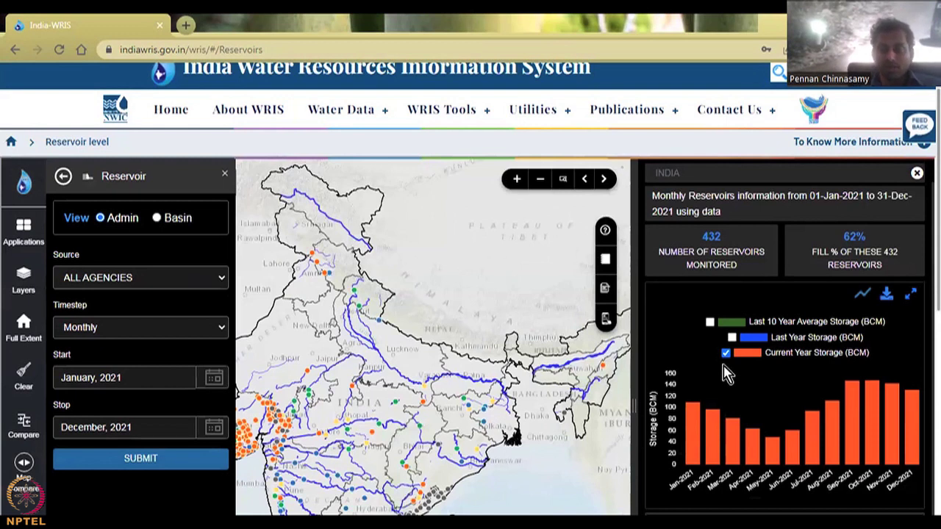
pyautogui.write('maha')
pyautogui.click(721, 412)
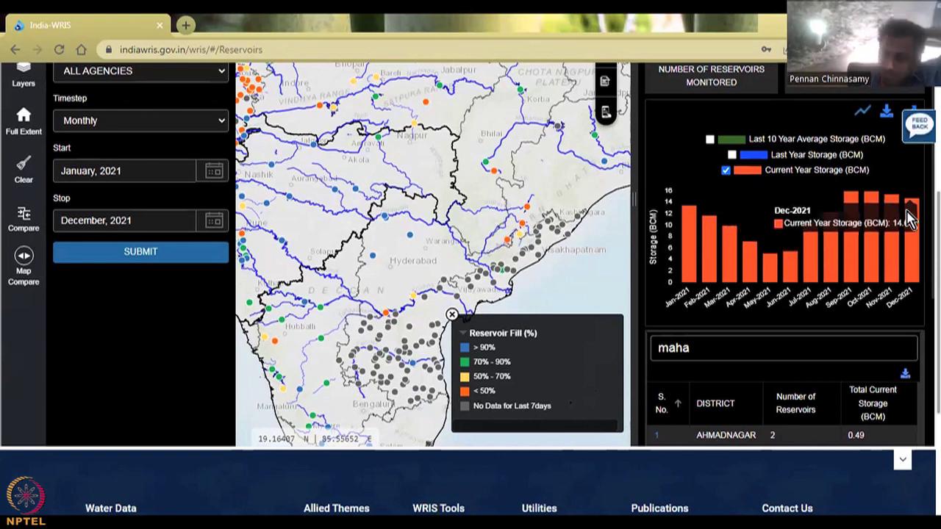
# Step: Drill down from Maharashtra's district table to Satara and open its BhimaUjjani Reservoir
pyautogui.scroll(-3, 683, 434)
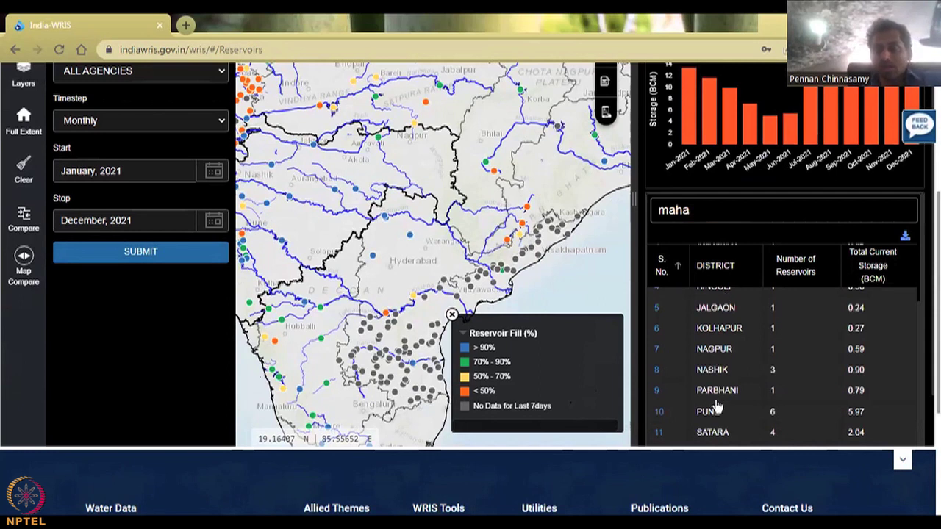
pyautogui.scroll(-1, 724, 433)
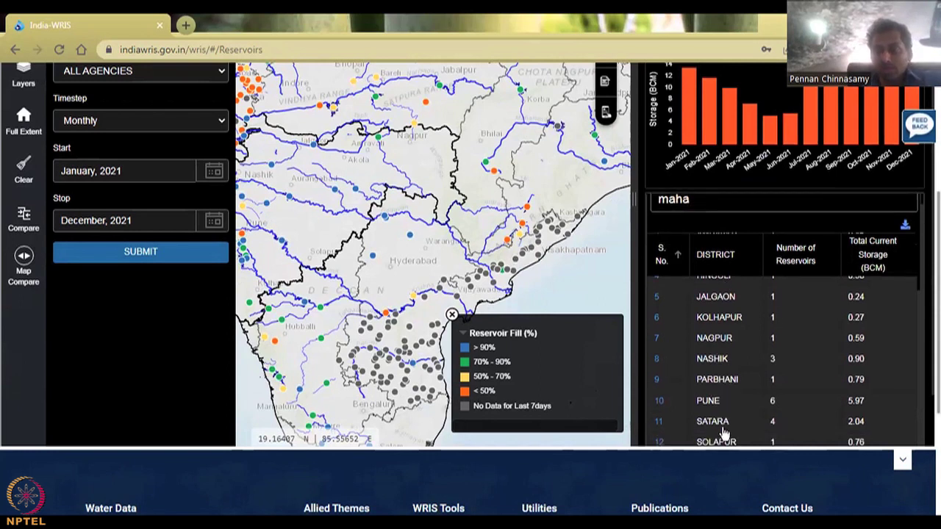
pyautogui.click(722, 427)
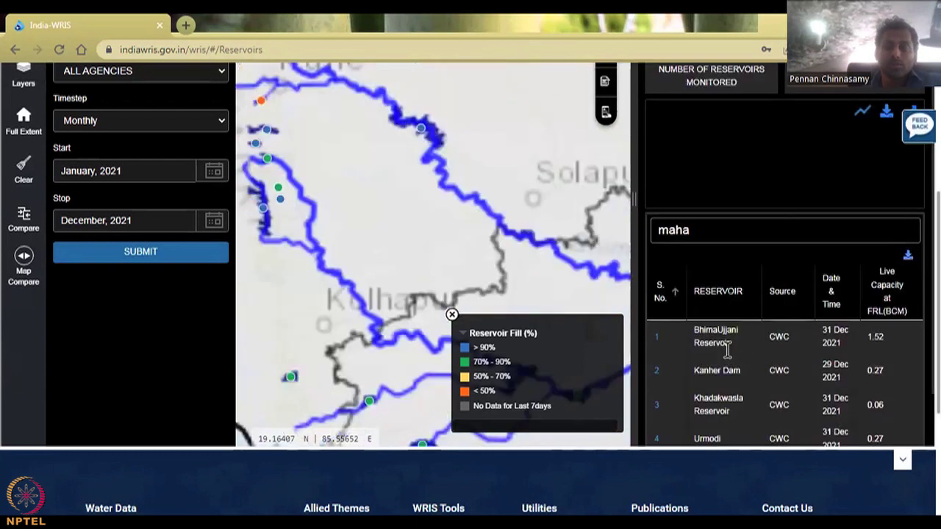
pyautogui.scroll(-1, 743, 360)
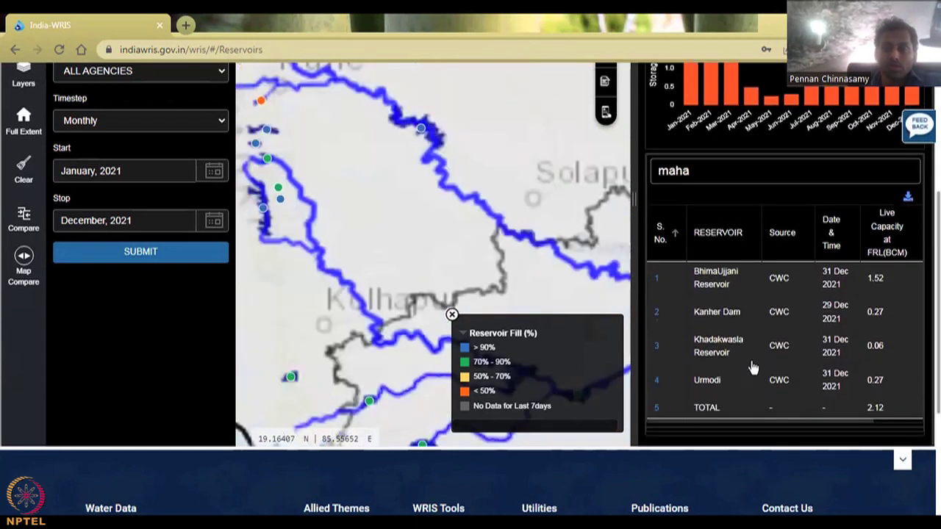
pyautogui.scroll(-2, 755, 300)
pyautogui.scroll(2, 762, 252)
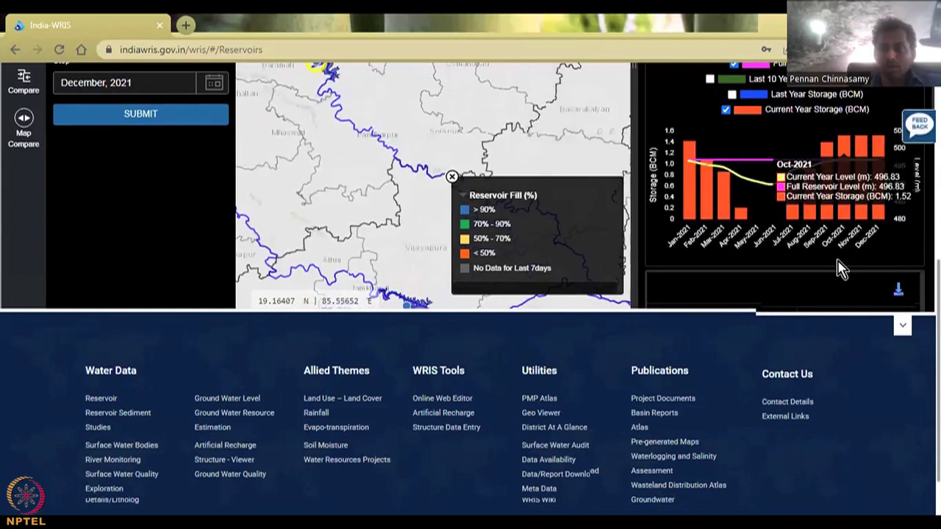
# Step: Add Last Year Storage and Last 10 Year Average Storage to the BhimaUjjani Reservoir's monthly chart
pyautogui.scroll(1, 759, 270)
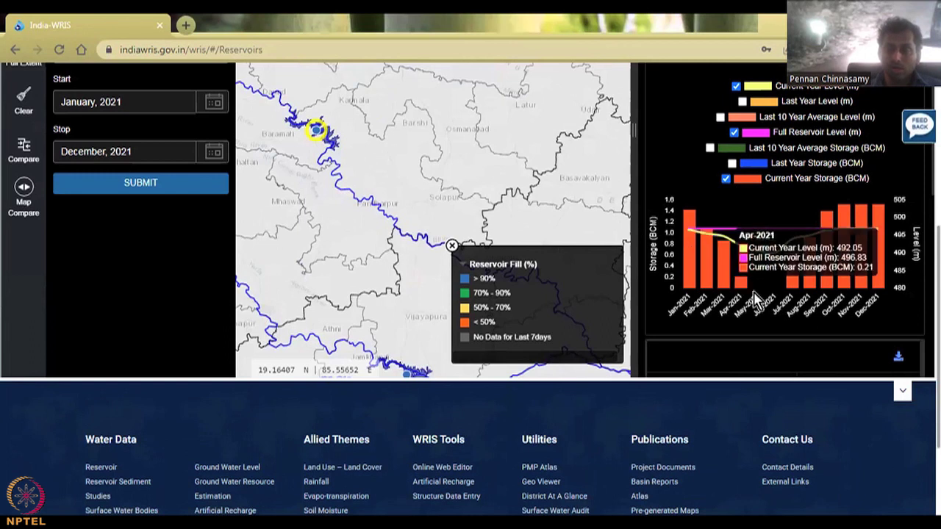
pyautogui.click(733, 164)
pyautogui.click(710, 147)
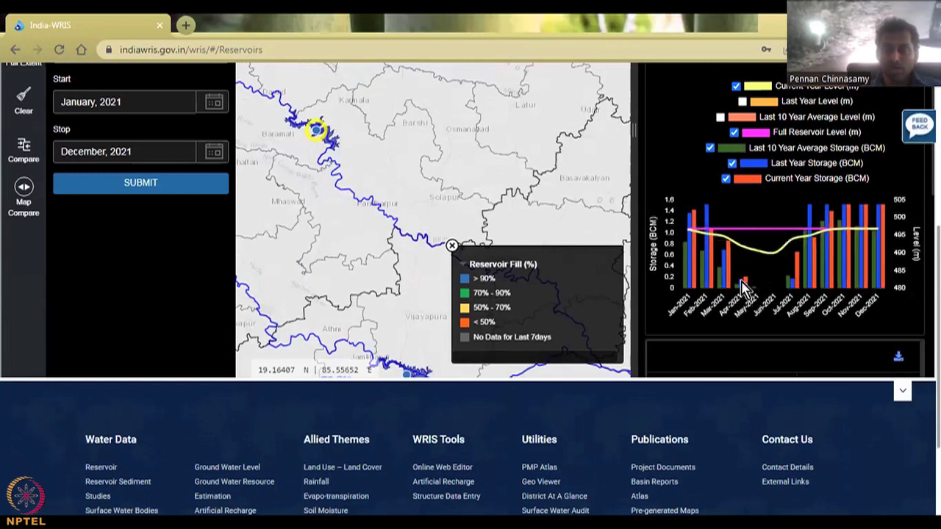
pyautogui.moveTo(744, 286)
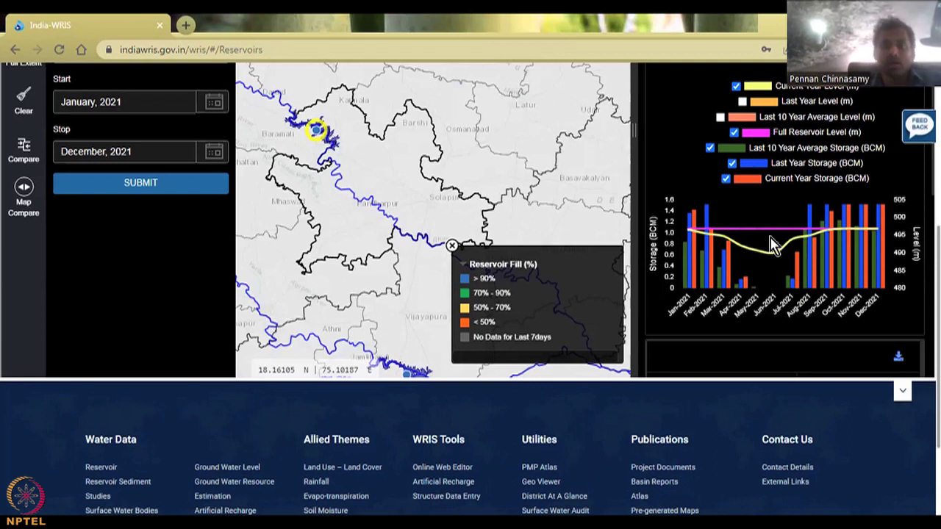
# Step: Review the BhimaUjjani Reservoir's surroundings on the map, its storage and level chart, and its details table
pyautogui.scroll(5, 816, 273)
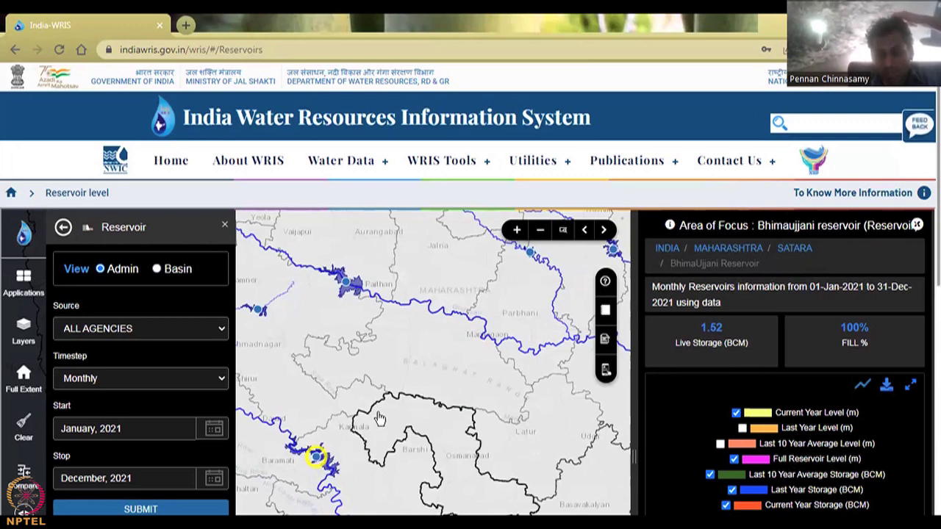
pyautogui.scroll(-2, 443, 420)
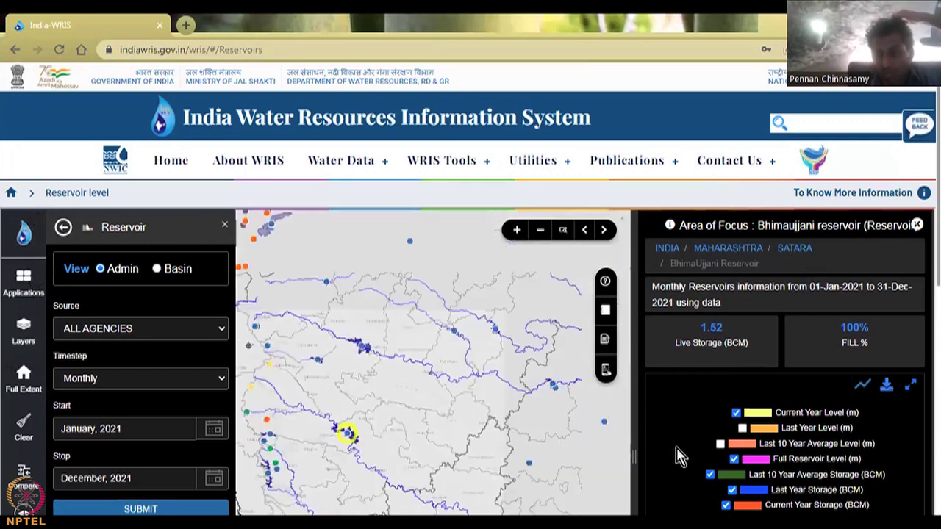
pyautogui.scroll(-1, 808, 259)
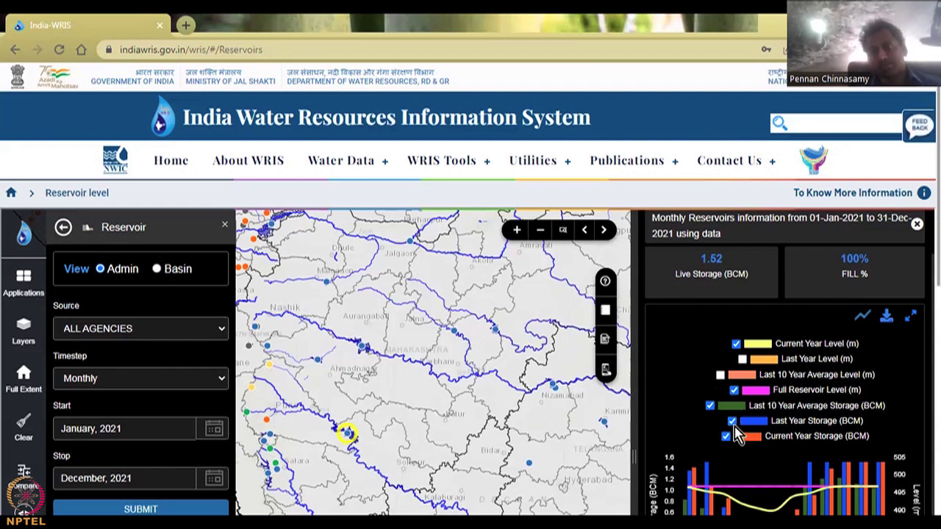
pyautogui.scroll(-3, 680, 400)
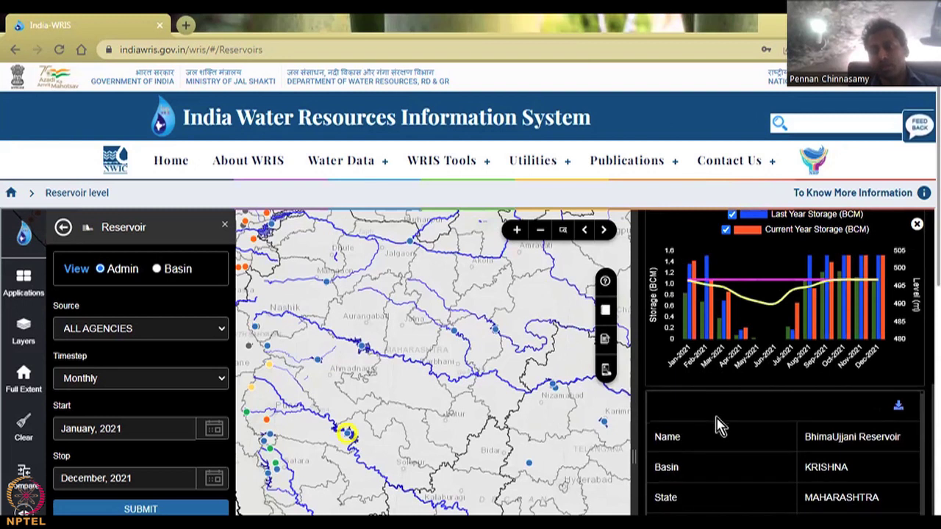
pyautogui.scroll(-1, 724, 430)
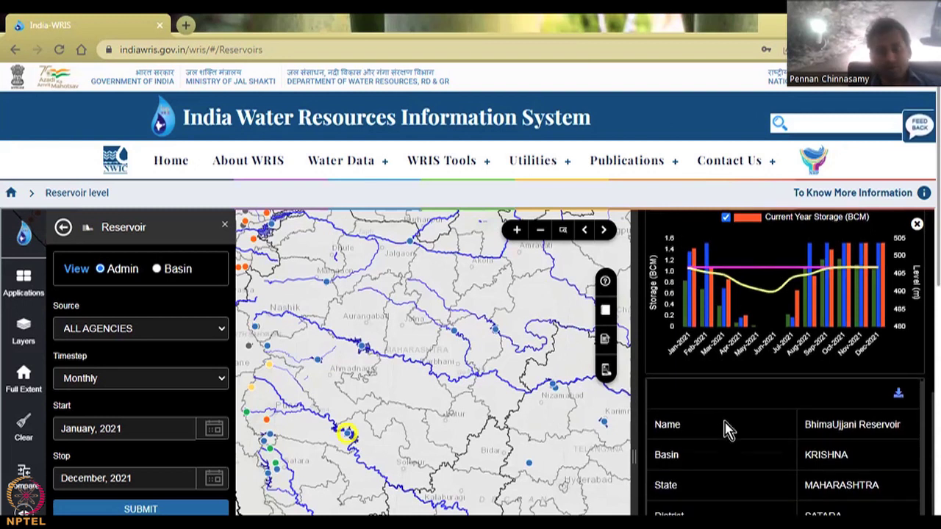
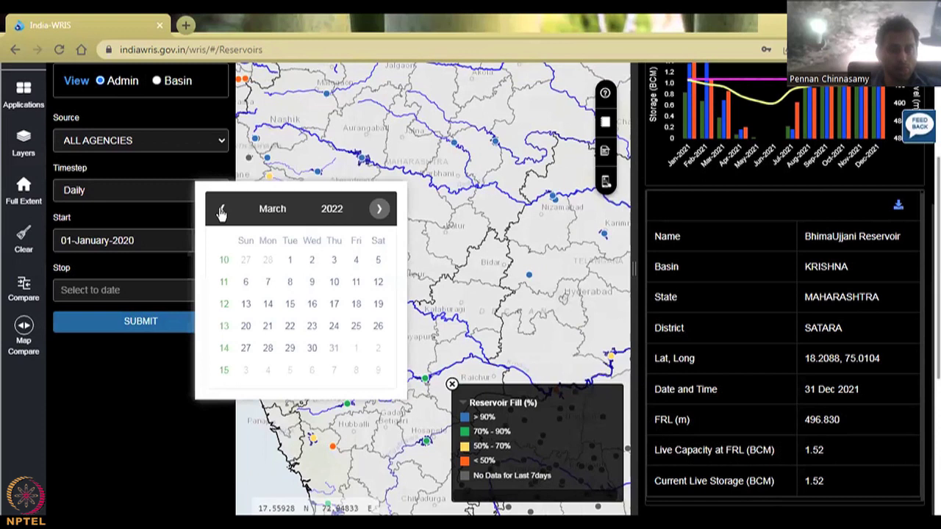
# Step: Set the daily reservoir query's stop date to 31 December 2020 and submit it
pyautogui.click(337, 210)
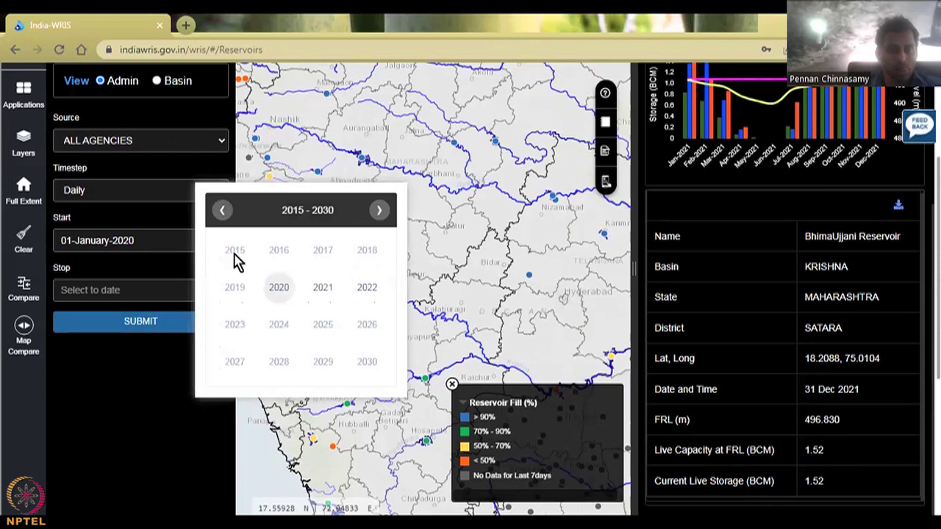
pyautogui.click(279, 287)
pyautogui.click(351, 358)
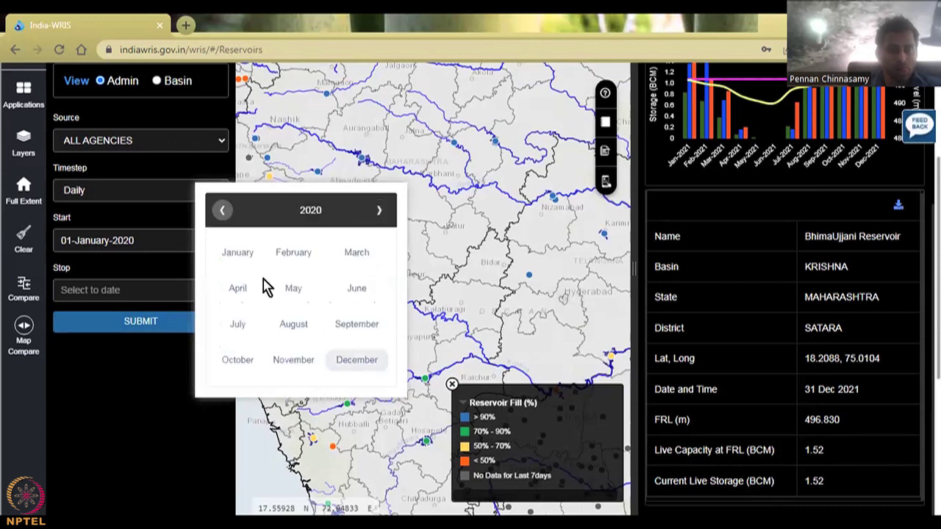
pyautogui.click(161, 331)
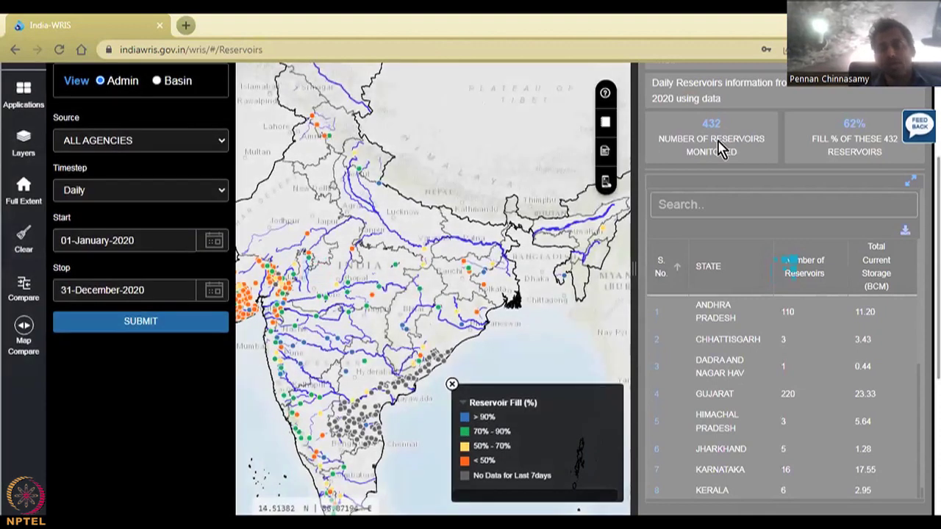
pyautogui.click(144, 320)
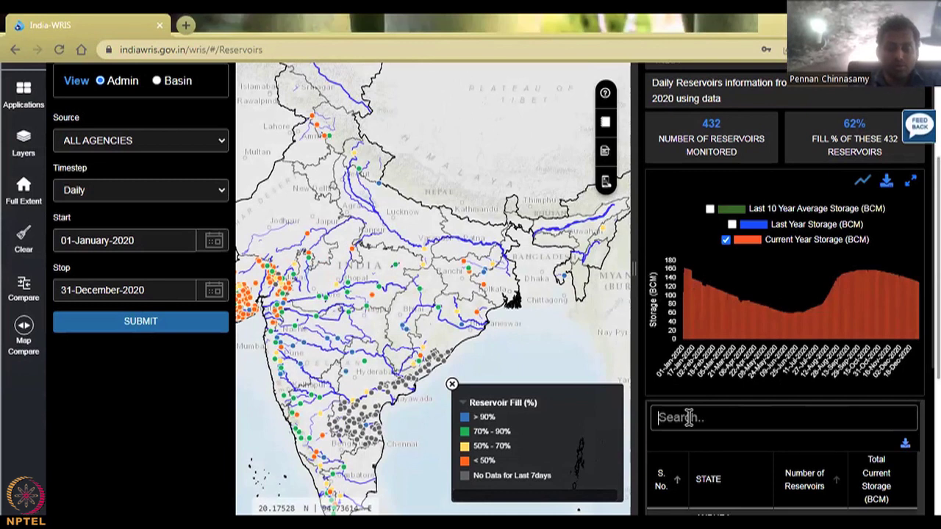
# Step: Filter the state table of the daily 2020 results by "maha" and open Maharashtra's district data
pyautogui.click(689, 417)
pyautogui.write('maha')
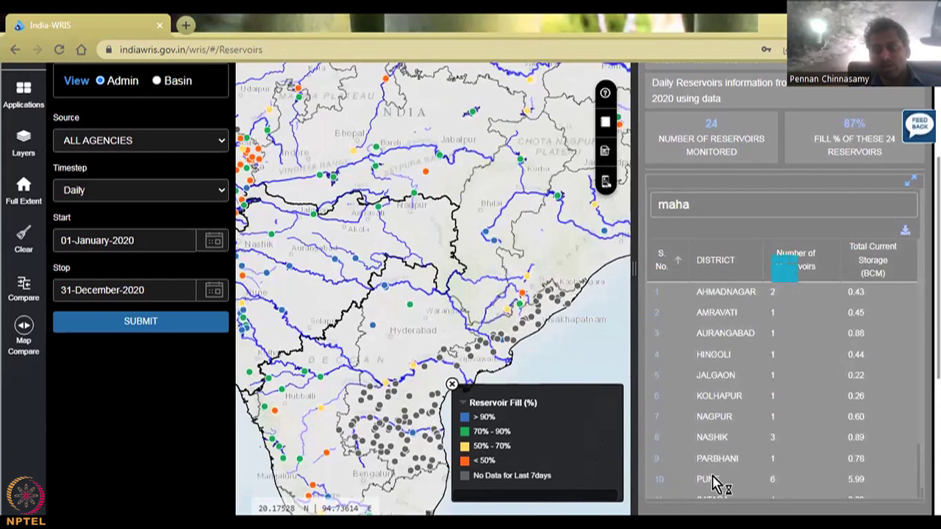
# Step: Filter Maharashtra's district table by "pune" and open the Pune district's daily reservoir data
pyautogui.scroll(-2, 714, 481)
pyautogui.scroll(-3, 739, 332)
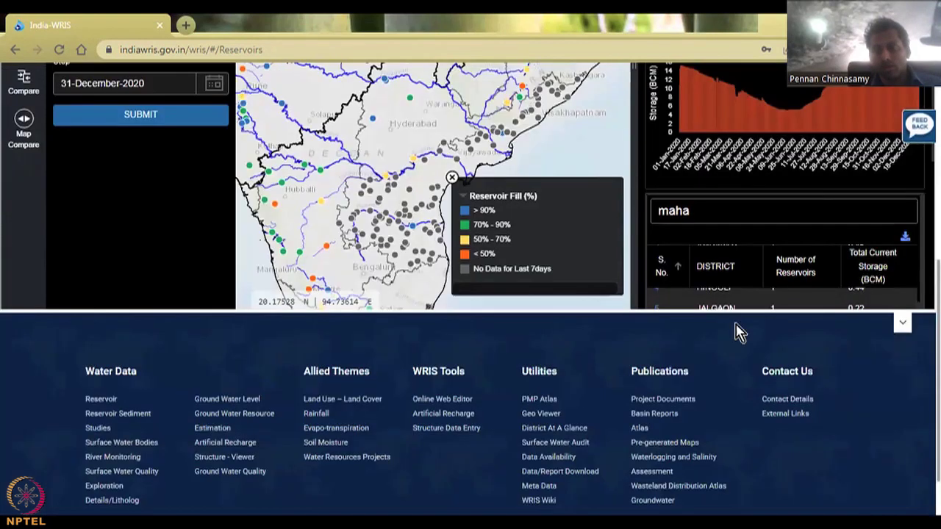
pyautogui.scroll(2, 745, 315)
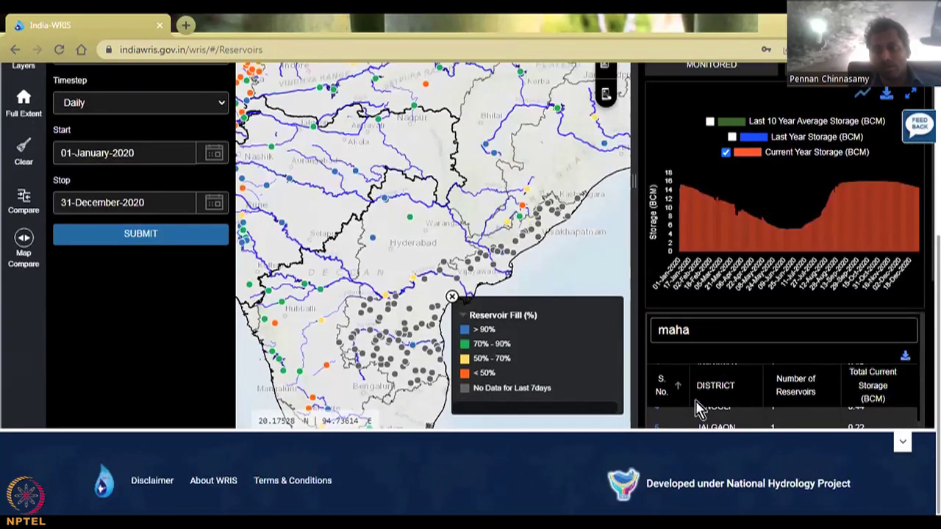
pyautogui.scroll(1, 731, 394)
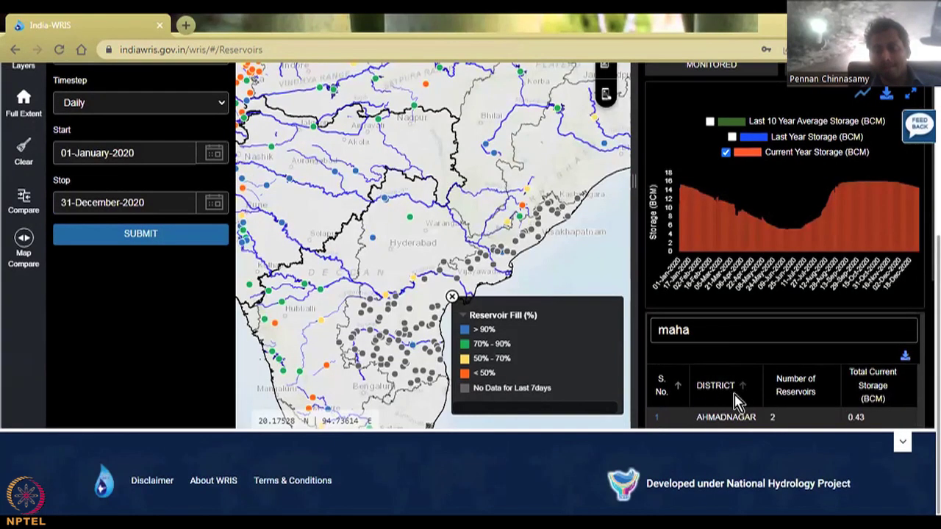
pyautogui.scroll(-2, 731, 422)
pyautogui.scroll(-1, 731, 425)
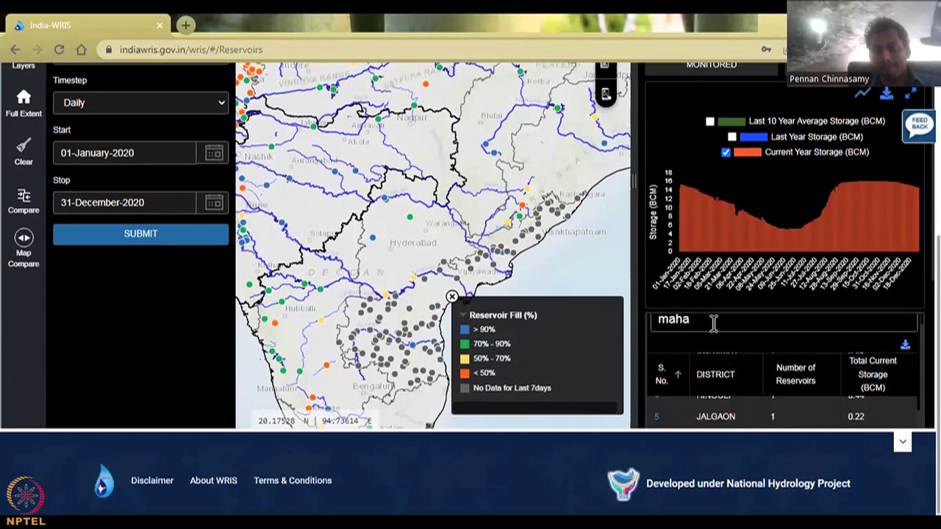
pyautogui.hotkey('ctrl', 'a')
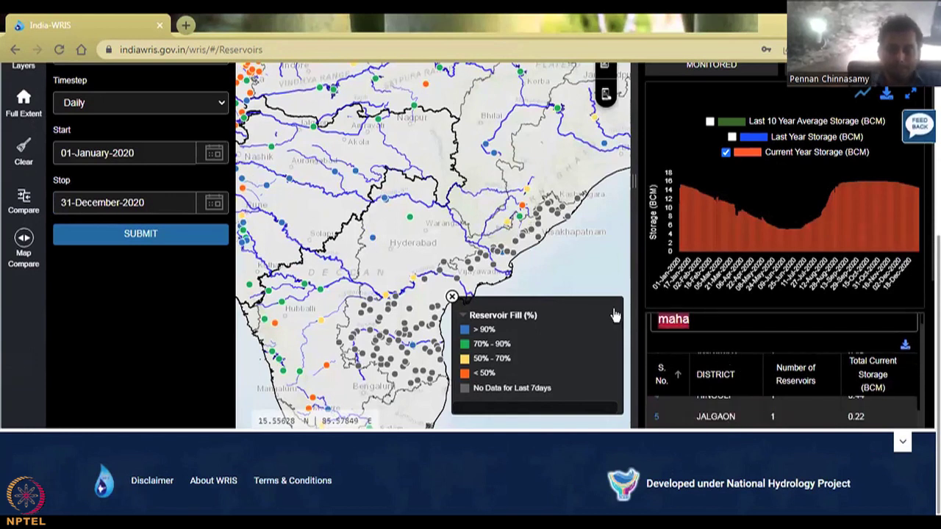
pyautogui.write('pune')
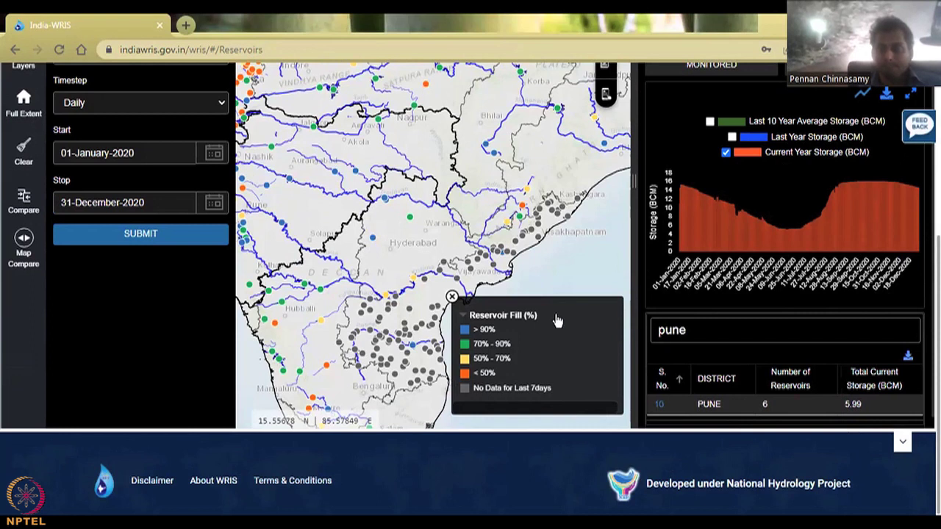
pyautogui.click(705, 406)
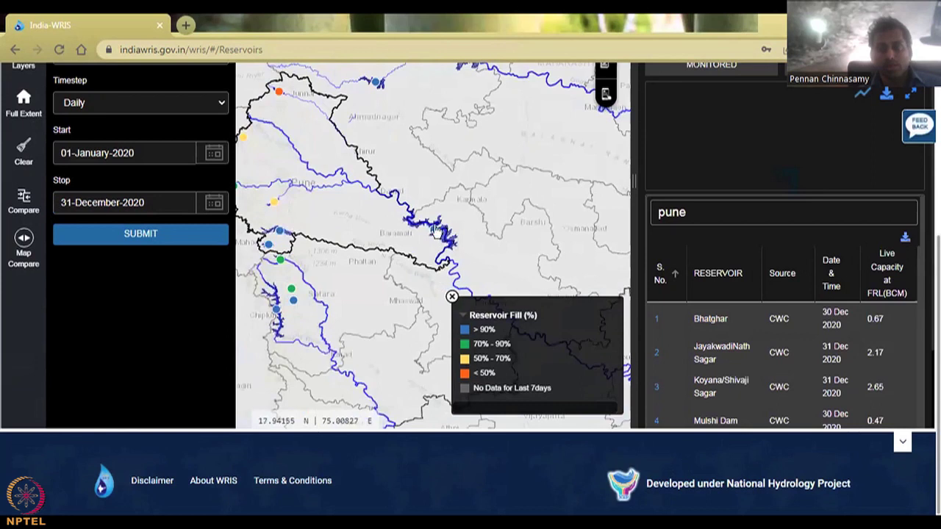
# Step: Check Pune district's daily 2020 storage chart, and open the BhimaUjjani Reservoir's data from its marker on the map
pyautogui.scroll(2, 441, 235)
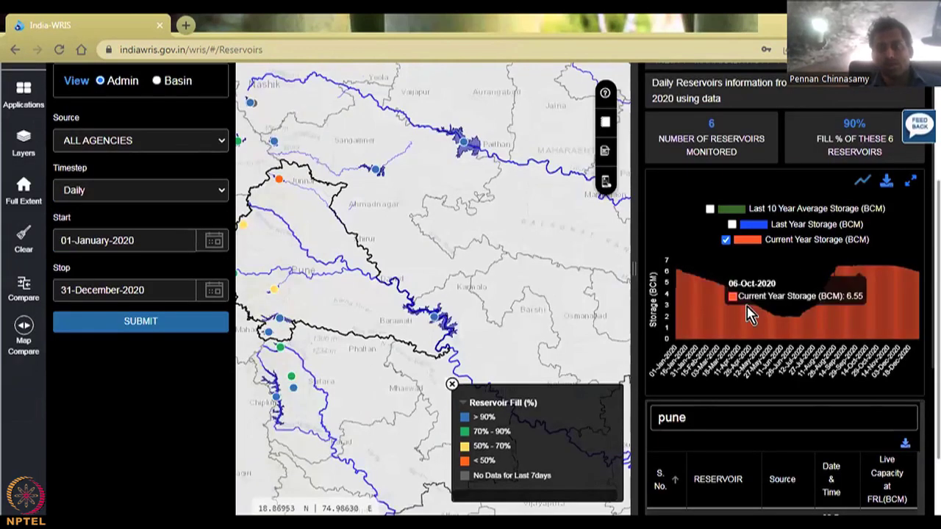
pyautogui.scroll(3, 749, 293)
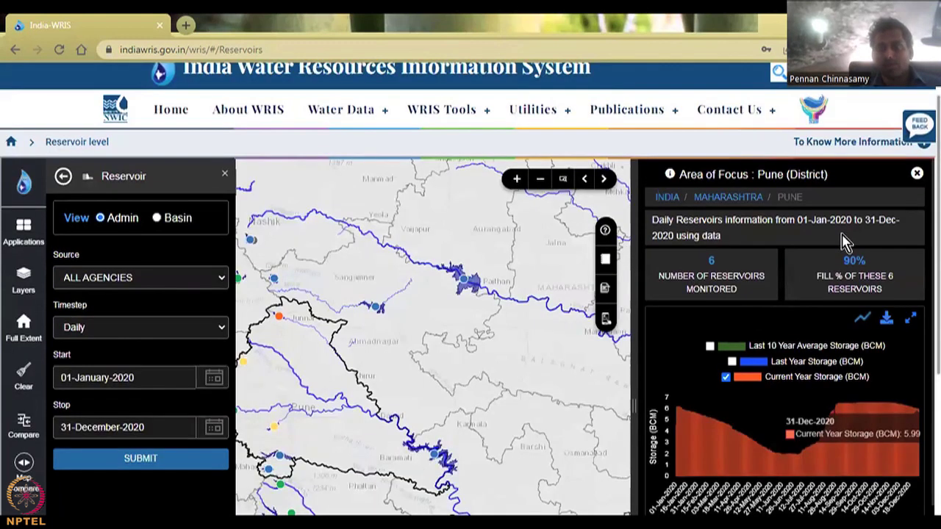
pyautogui.scroll(-2, 847, 272)
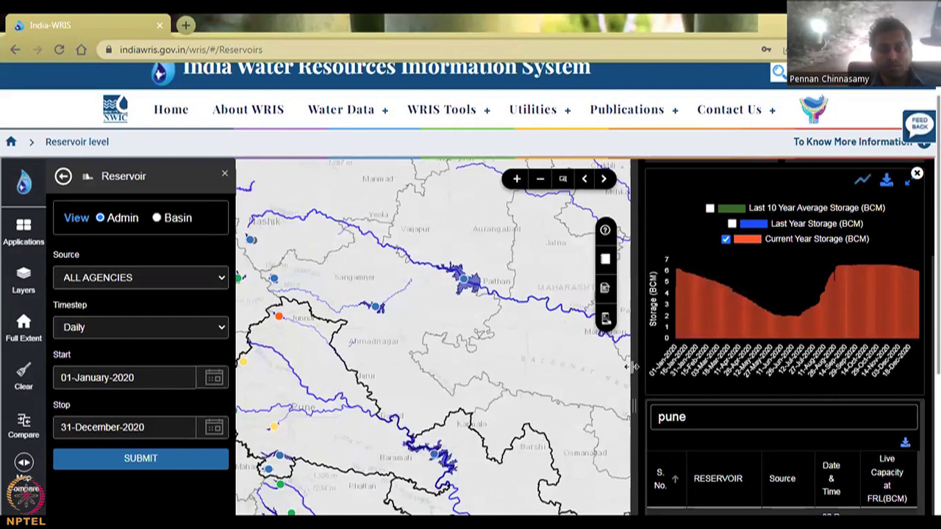
pyautogui.moveTo(630, 365); pyautogui.dragTo(645, 326)
pyautogui.moveTo(624, 280); pyautogui.dragTo(515, 327)
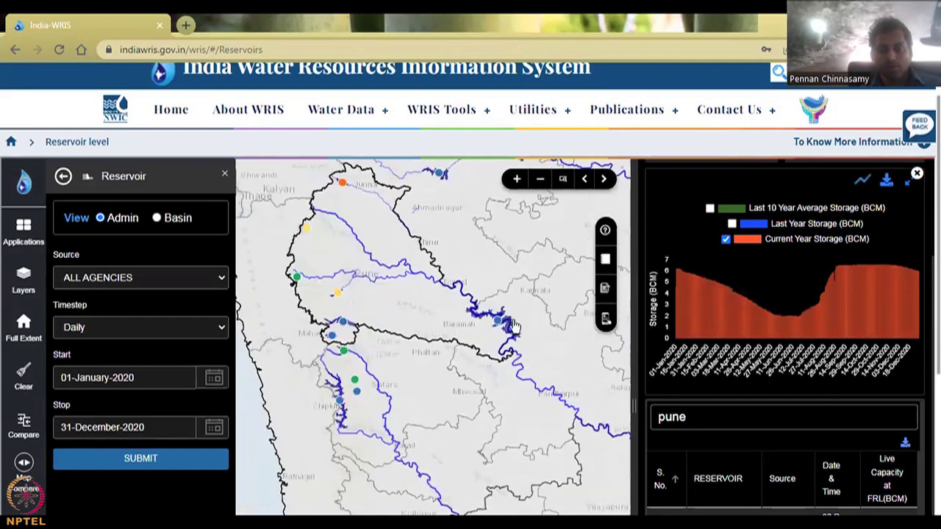
pyautogui.click(497, 327)
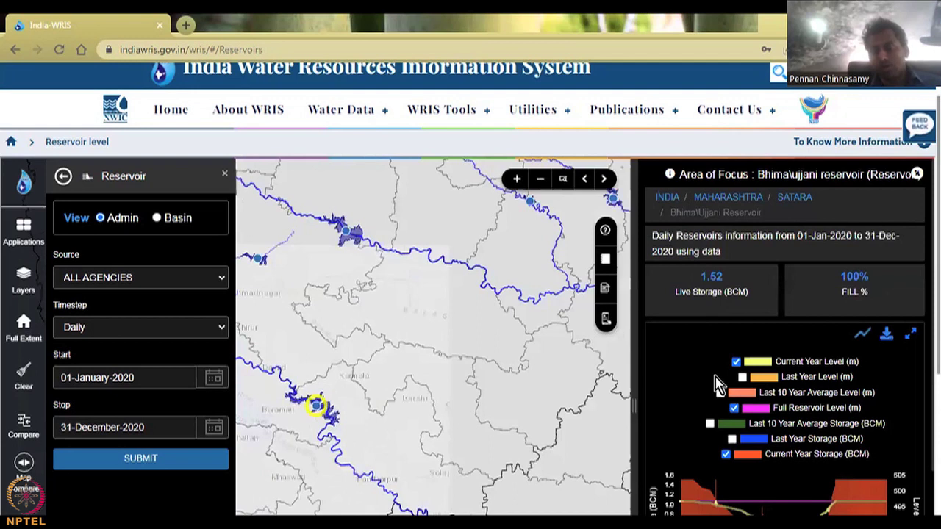
# Step: Examine the BhimaUjjani Reservoir's daily 2020 storage and level chart and its details table
pyautogui.scroll(-3, 717, 382)
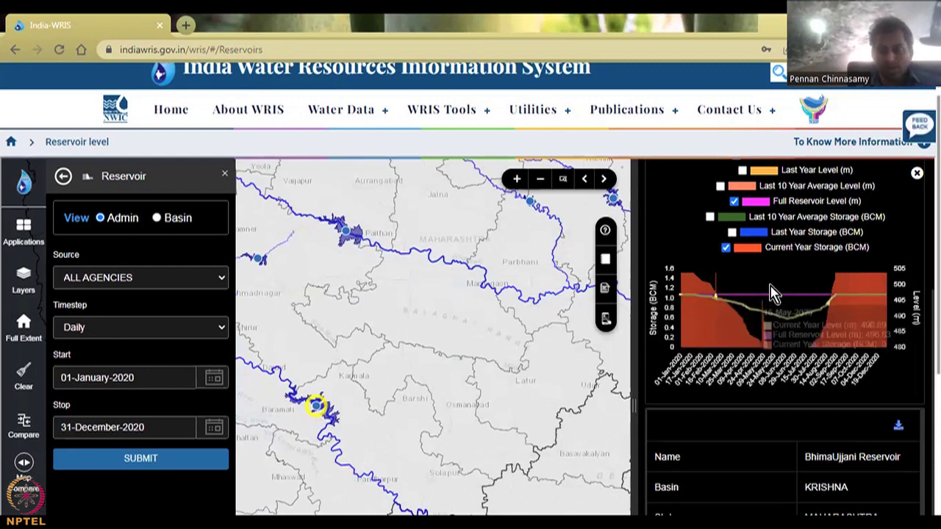
pyautogui.scroll(-1, 772, 293)
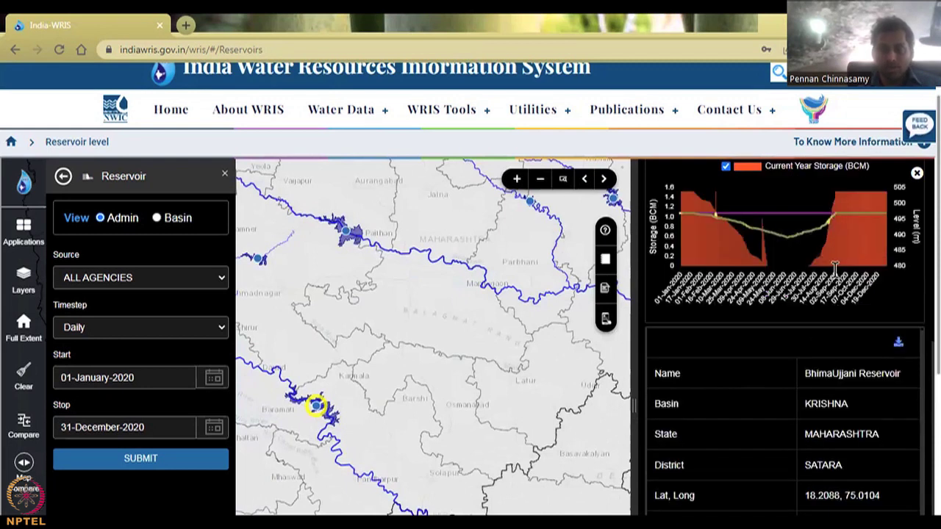
pyautogui.scroll(-3, 835, 271)
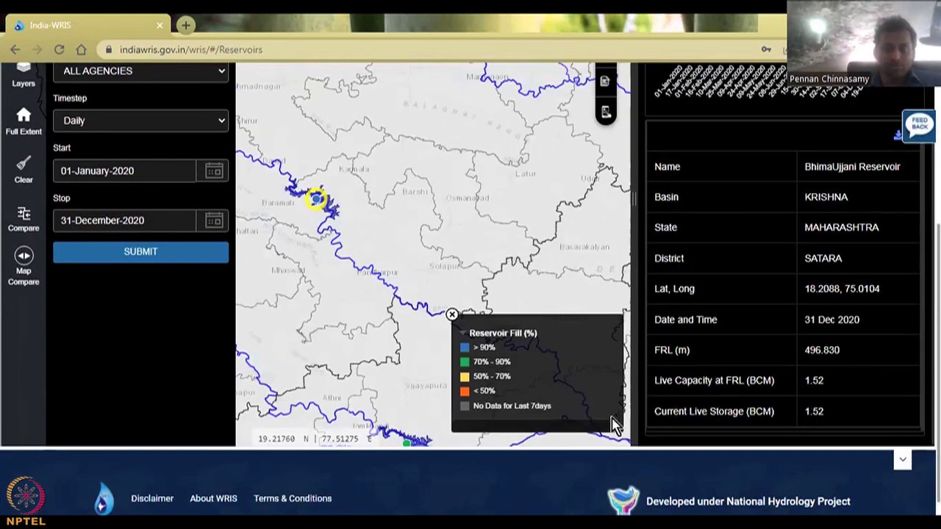